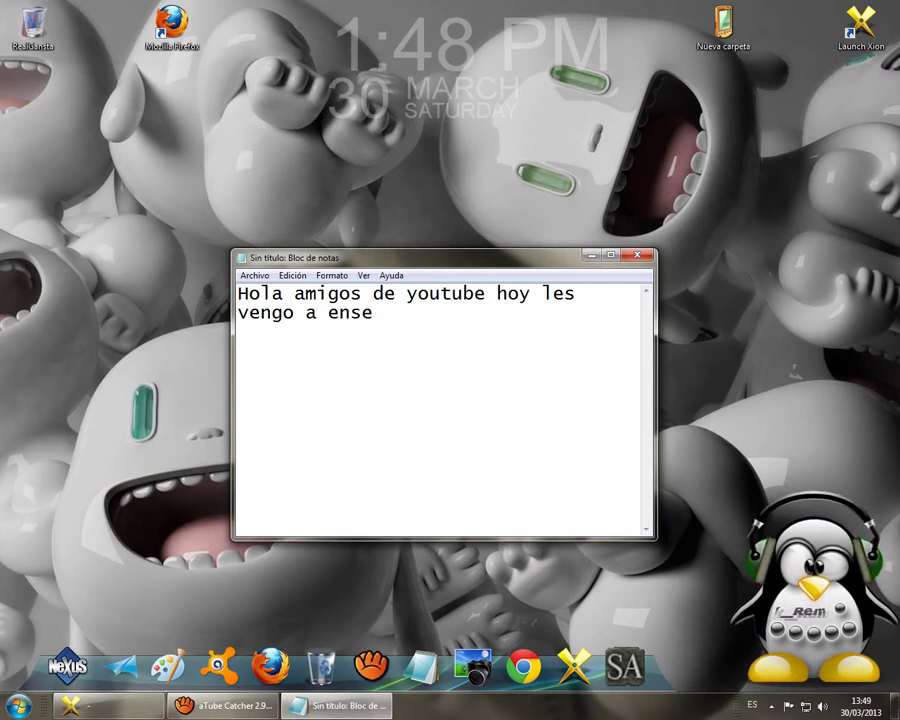
# Continue the note's greeting with "enseñar como tener este pinguino"
pyautogui.write('oomo')
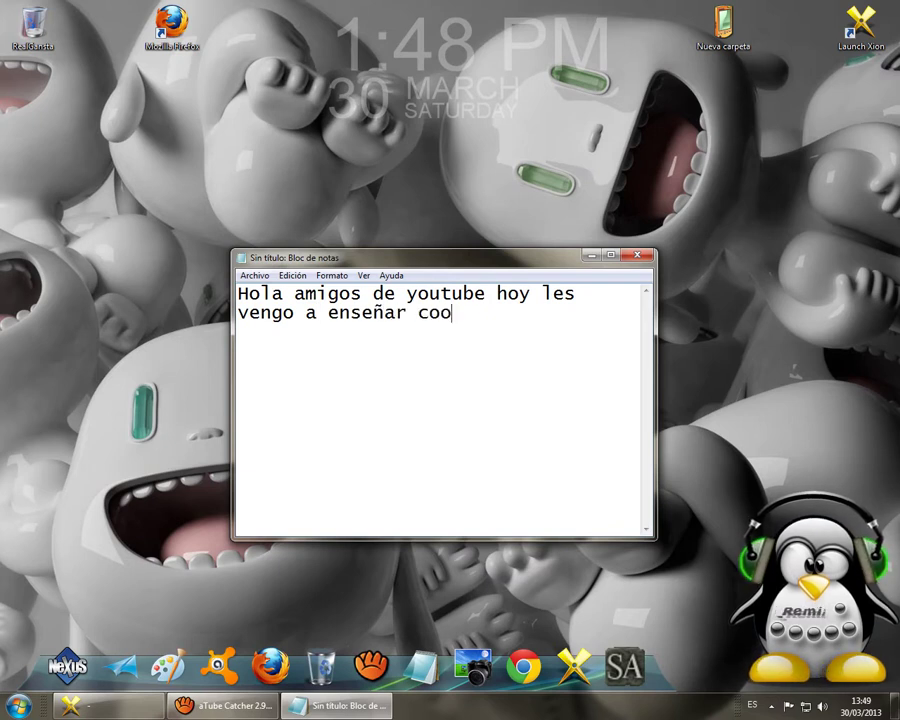
pyautogui.press('BackSpace')
pyautogui.press('BackSpace')
pyautogui.press('BackSpace')
pyautogui.write('mo ')
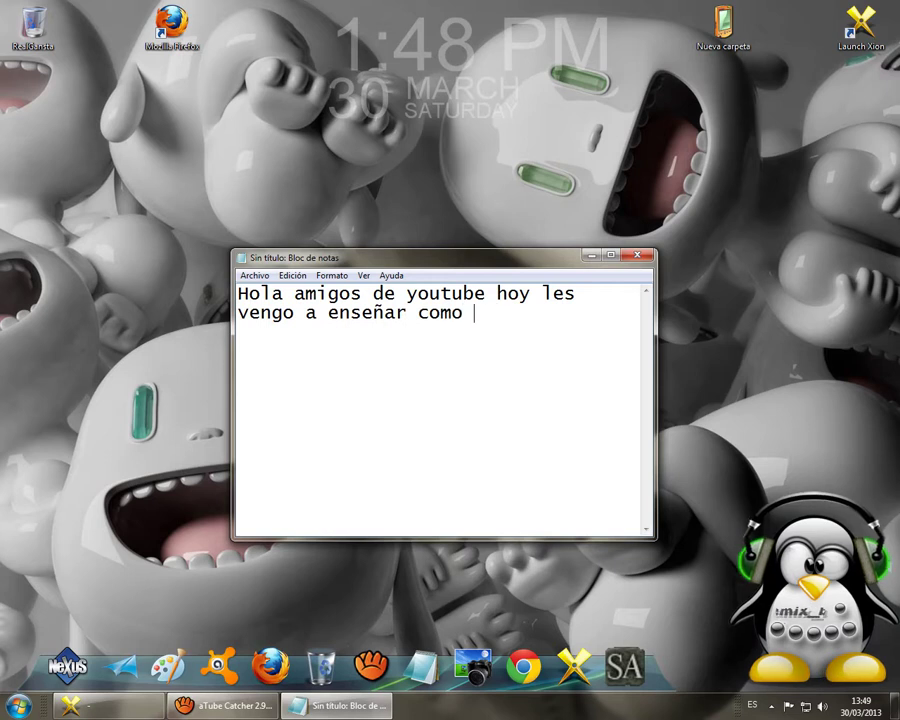
pyautogui.write('tener ')
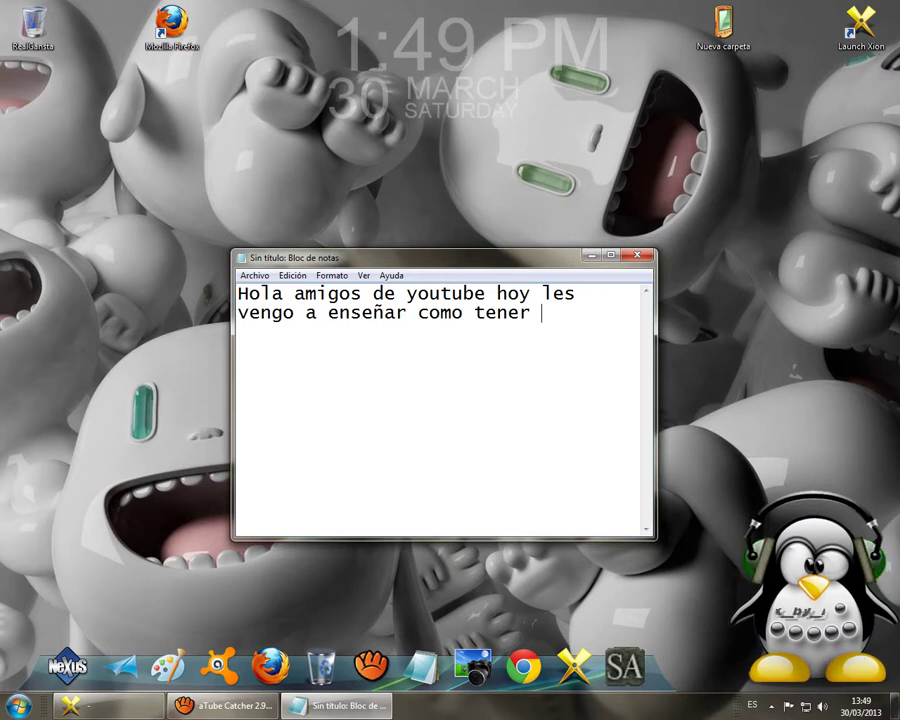
pyautogui.write('este')
pyautogui.press('Return')
pyautogui.write('pi')
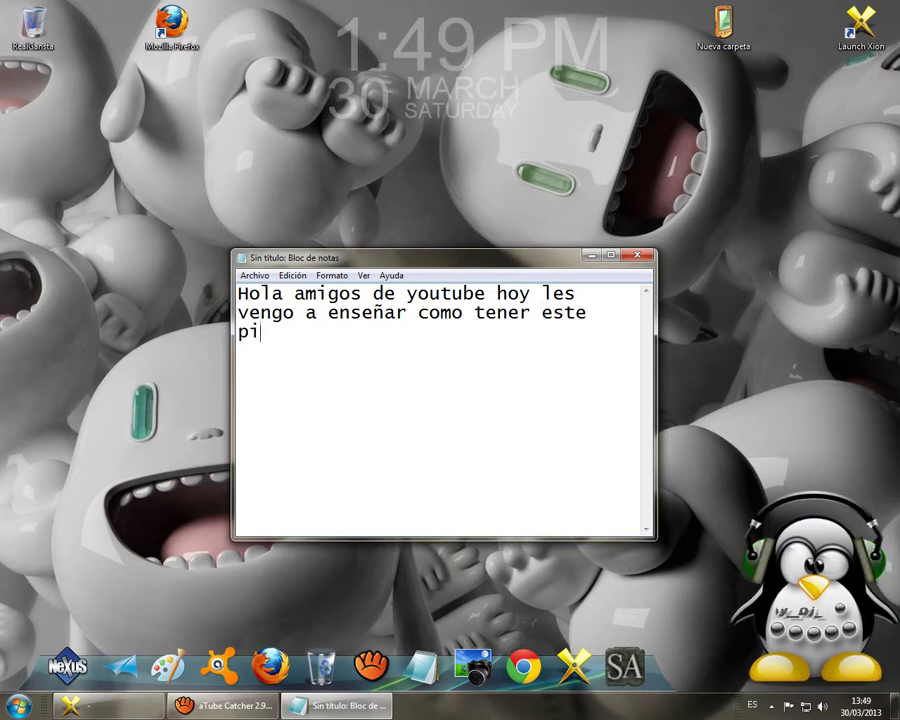
pyautogui.write('nguin')
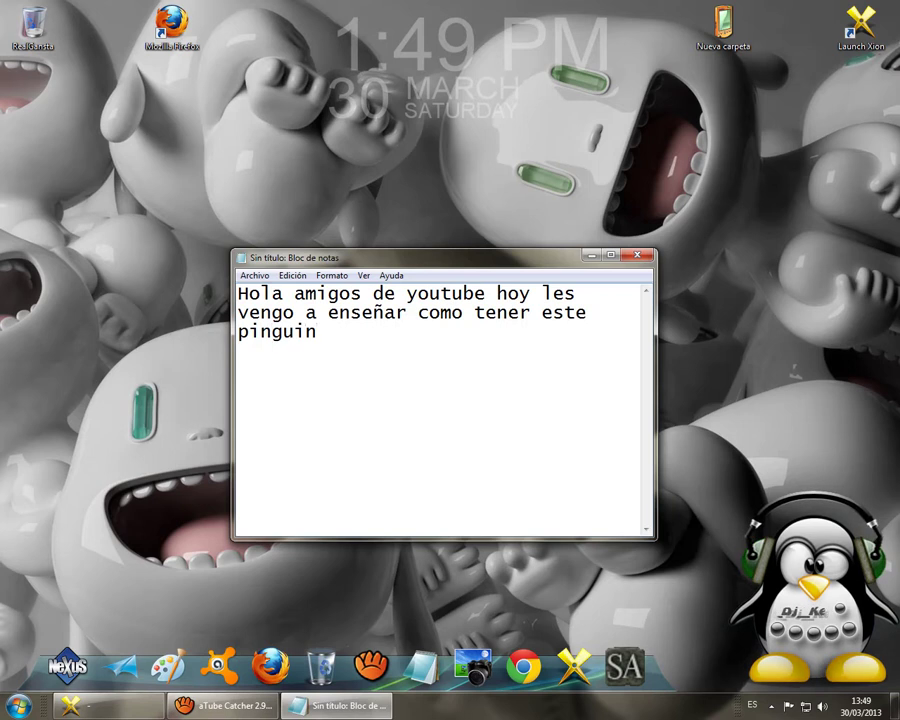
pyautogui.write('o')
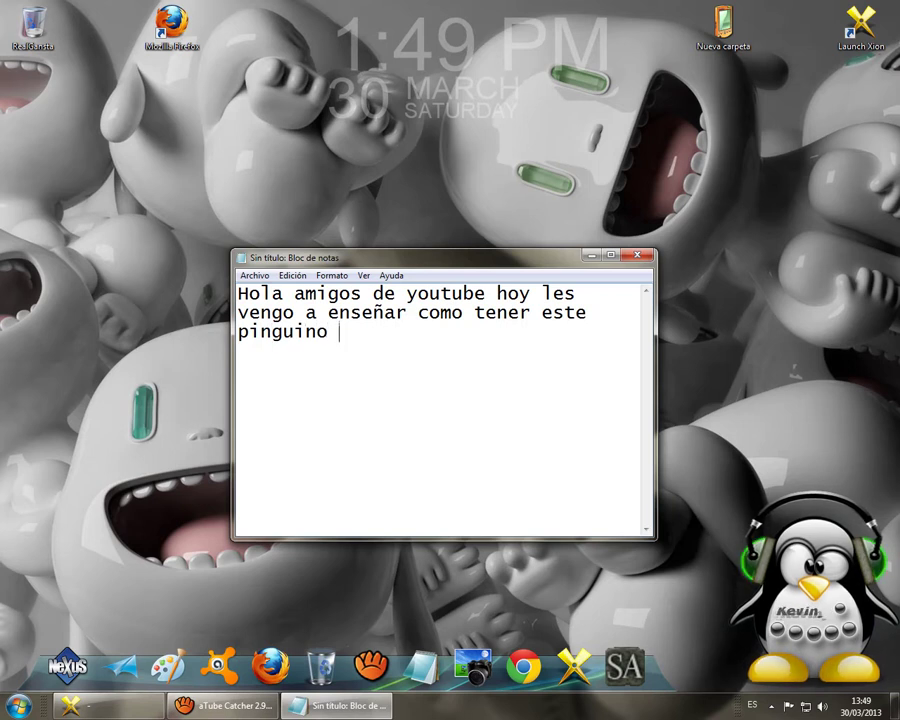
# Move the penguin music player up on the desktop so it sits beside the note window
pyautogui.moveTo(813, 600); pyautogui.dragTo(771, 319)
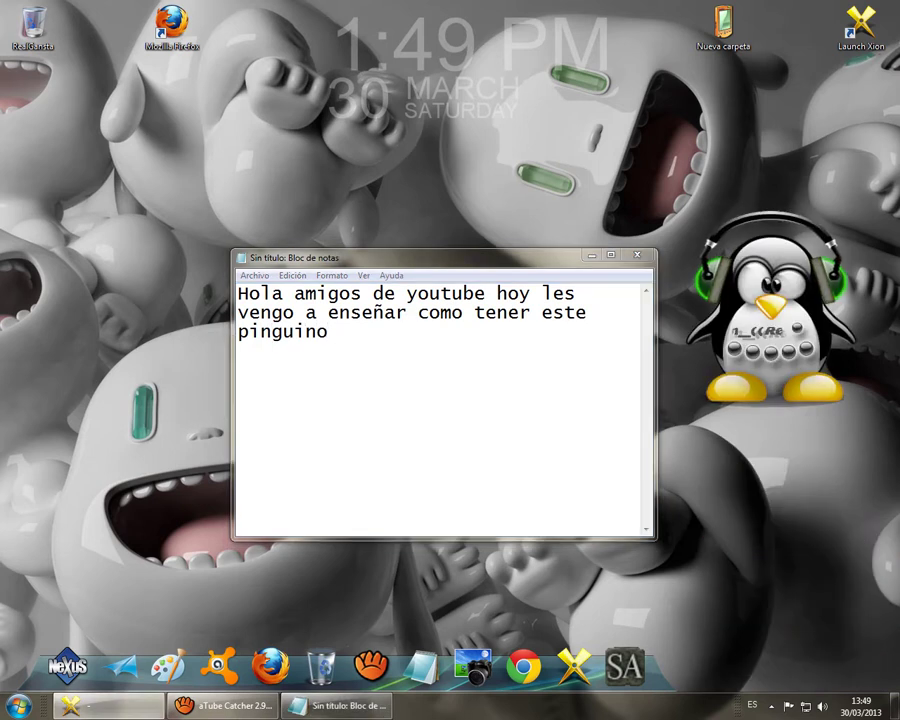
pyautogui.moveTo(687, 183); pyautogui.dragTo(855, 420)
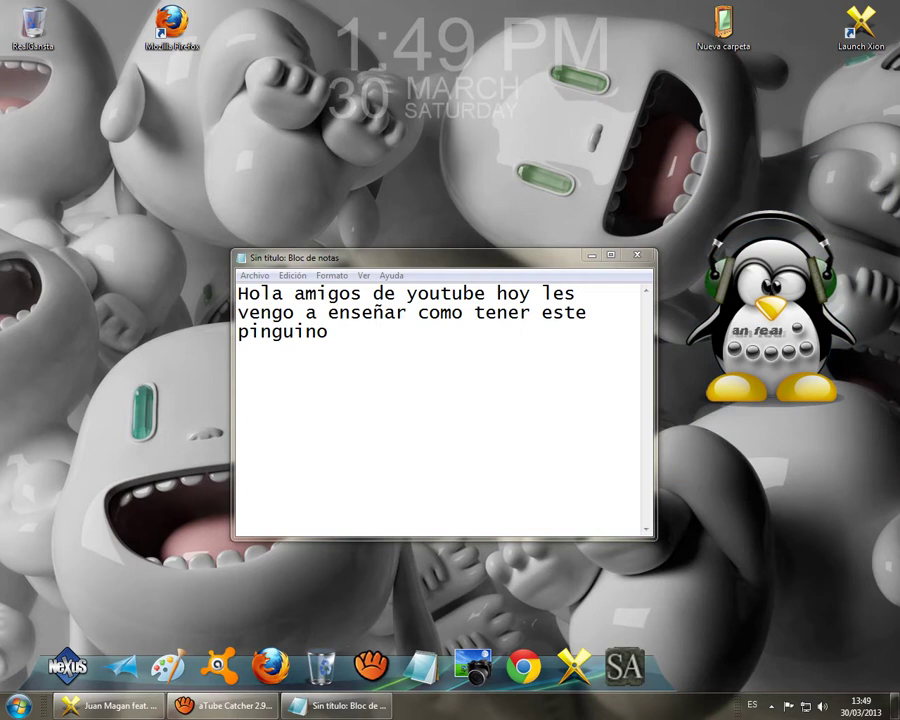
# Finish the note after "pinguino" with "esta Buenoo =D Los link en la descripcion del video"
pyautogui.click(340, 332)
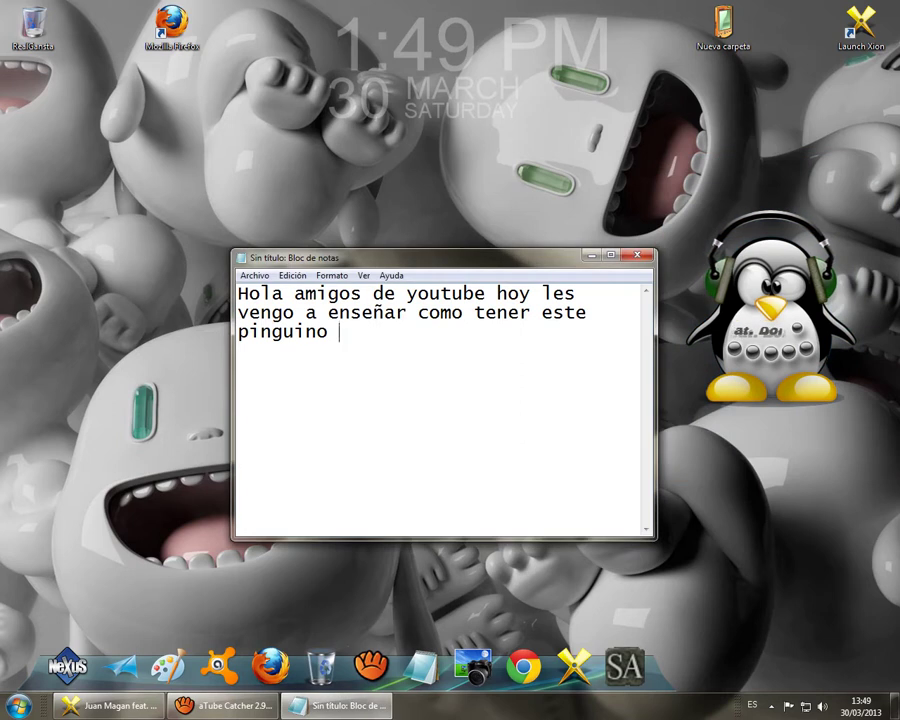
pyautogui.write('es')
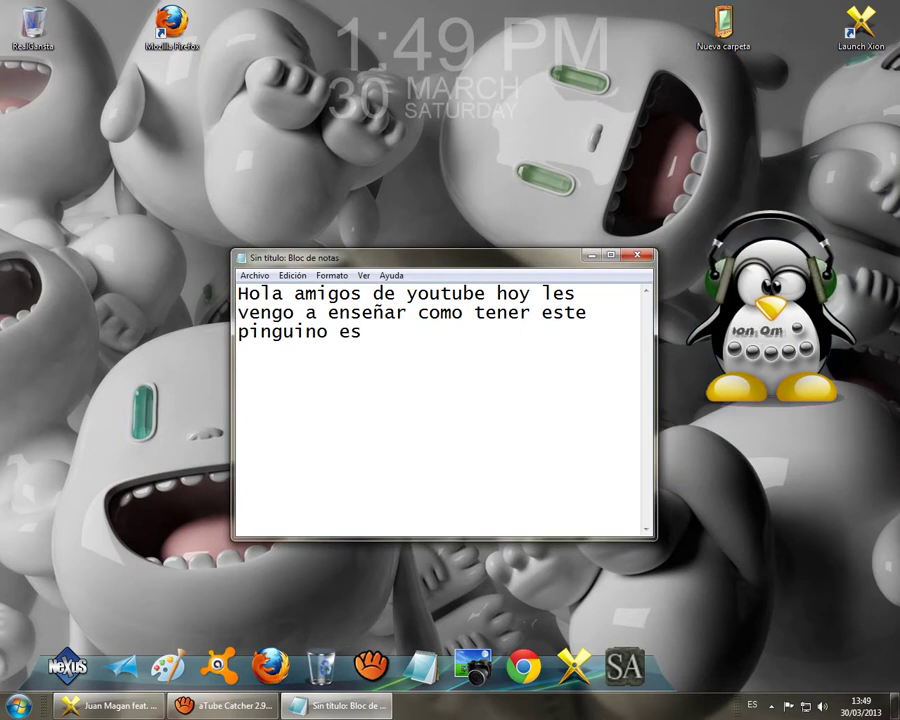
pyautogui.write('ta ')
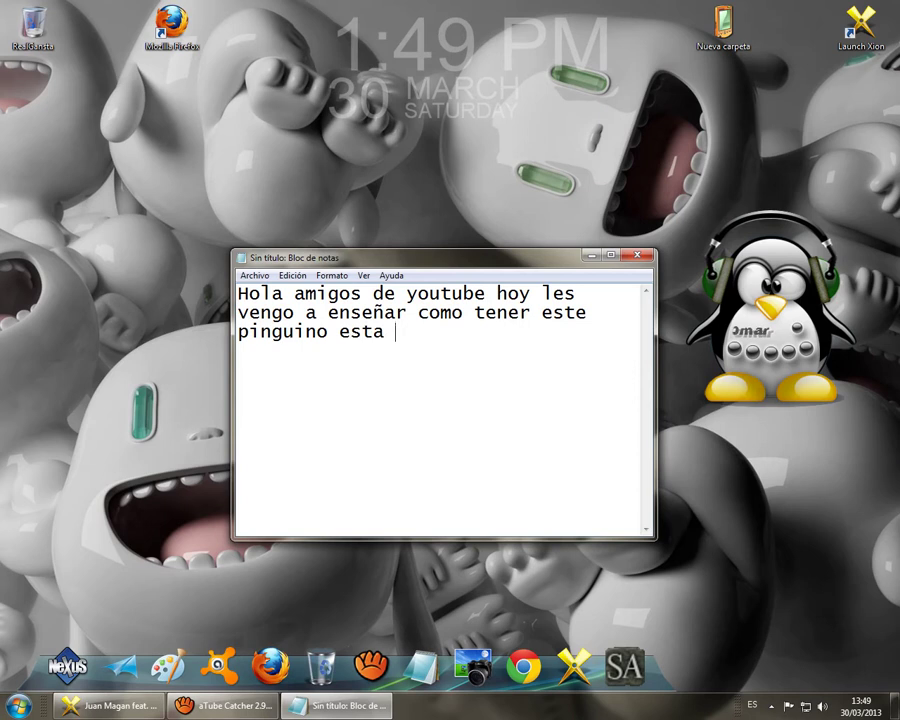
pyautogui.write('Buenoo =D')
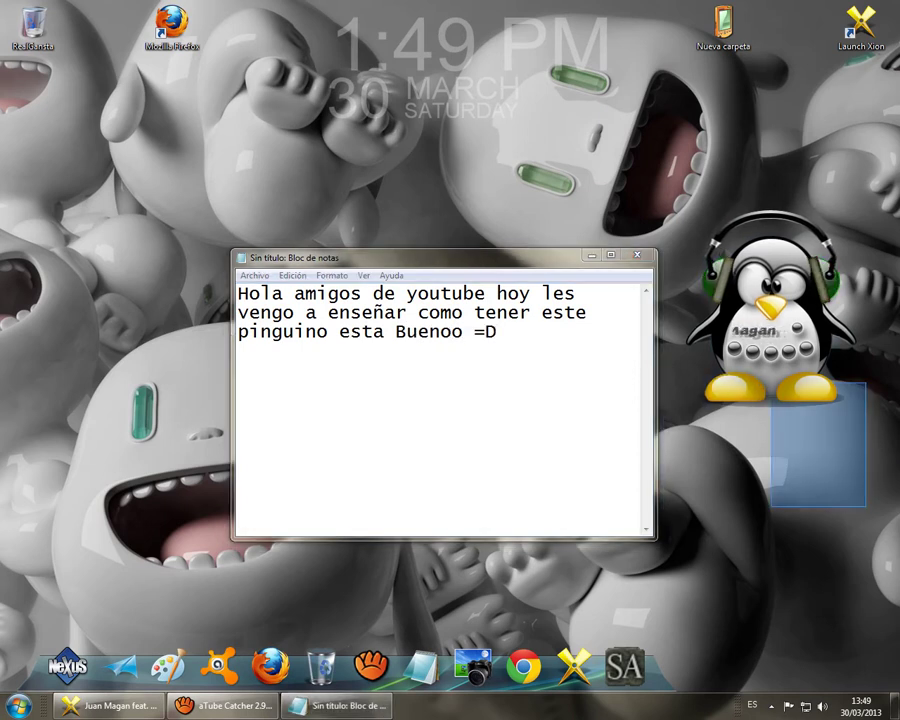
pyautogui.doubleClick(486, 332)
pyautogui.click(490, 332)
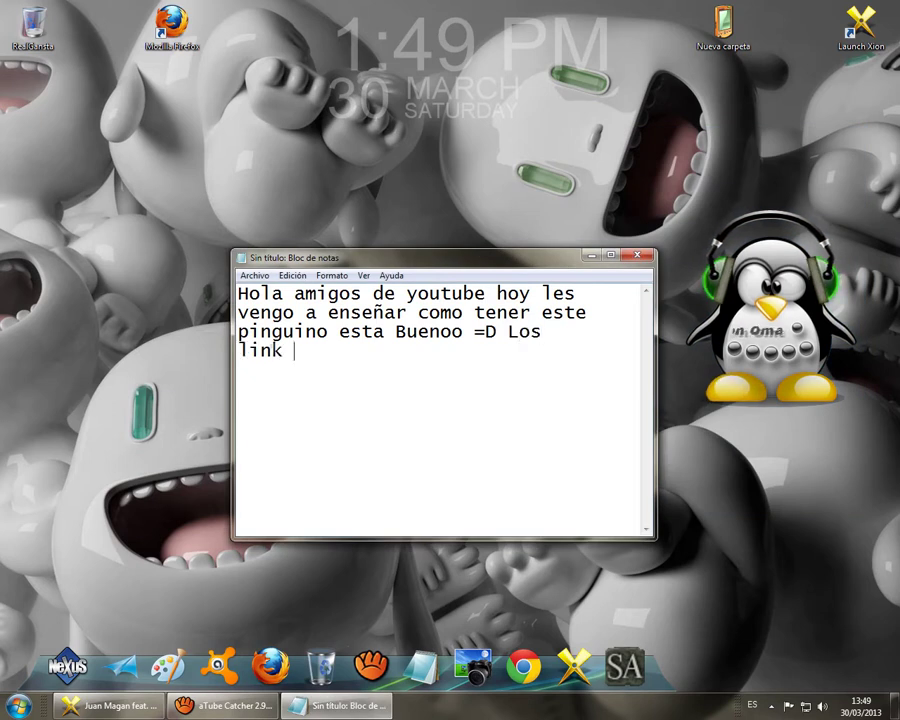
pyautogui.write('Los link en la des')
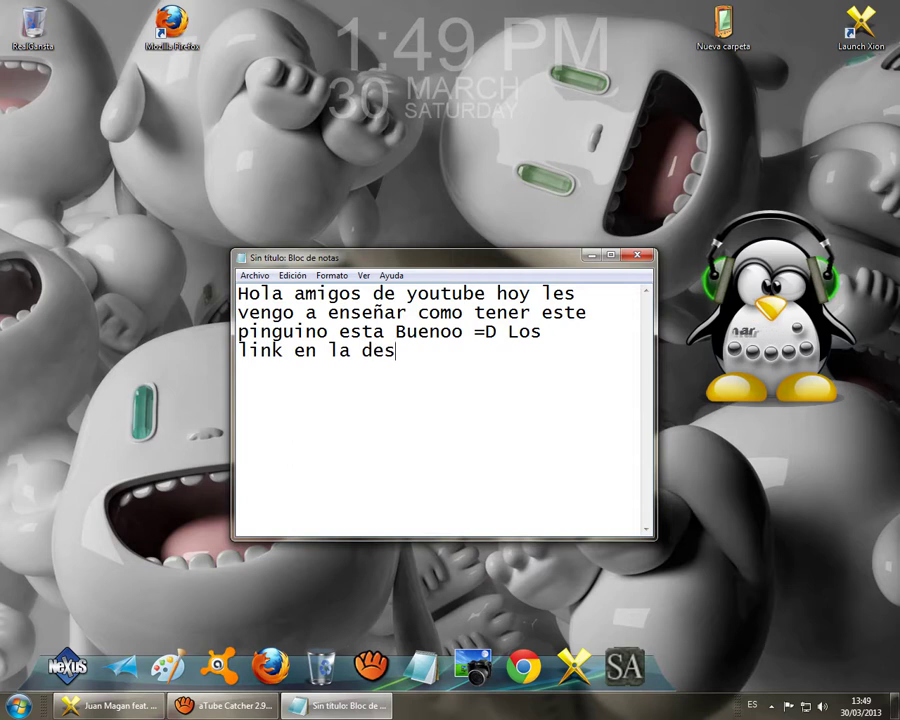
pyautogui.write('crip')
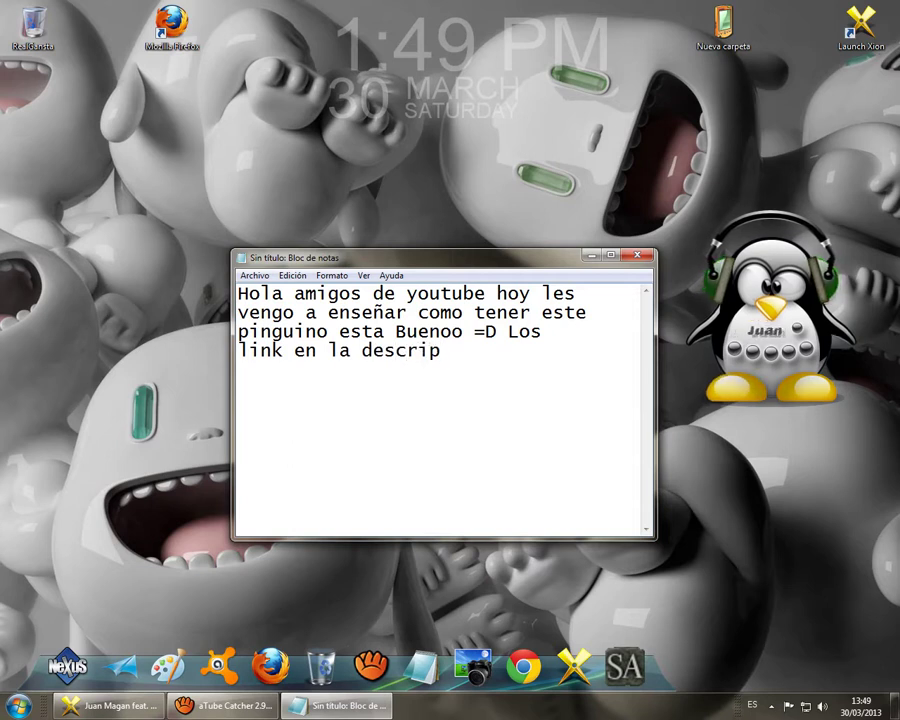
pyautogui.write('cion del video')
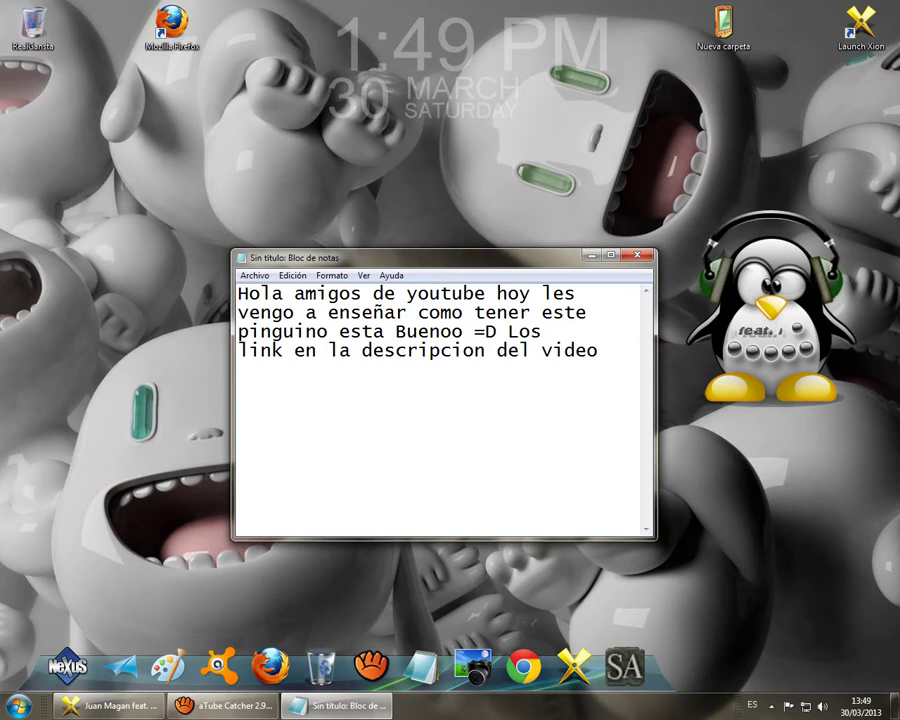
# Clear all text from the note and minimize its window
pyautogui.hotkey('ctrl', 'a')
pyautogui.press('Delete')
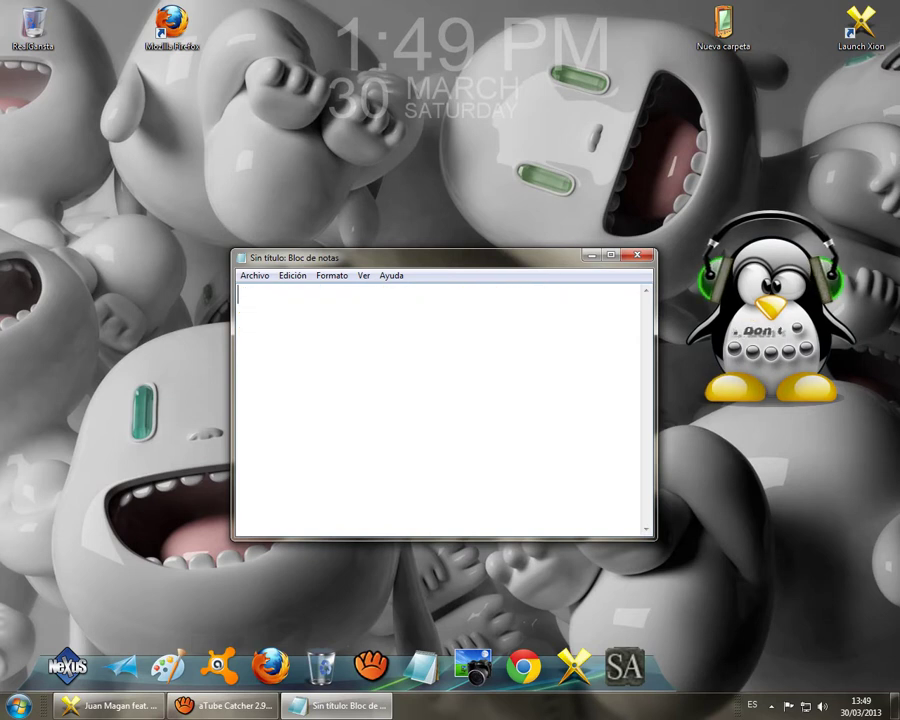
pyautogui.click(591, 255)
# Move the penguin music player back to the lower-right corner of the desktop
pyautogui.moveTo(770, 290); pyautogui.dragTo(641, 292)
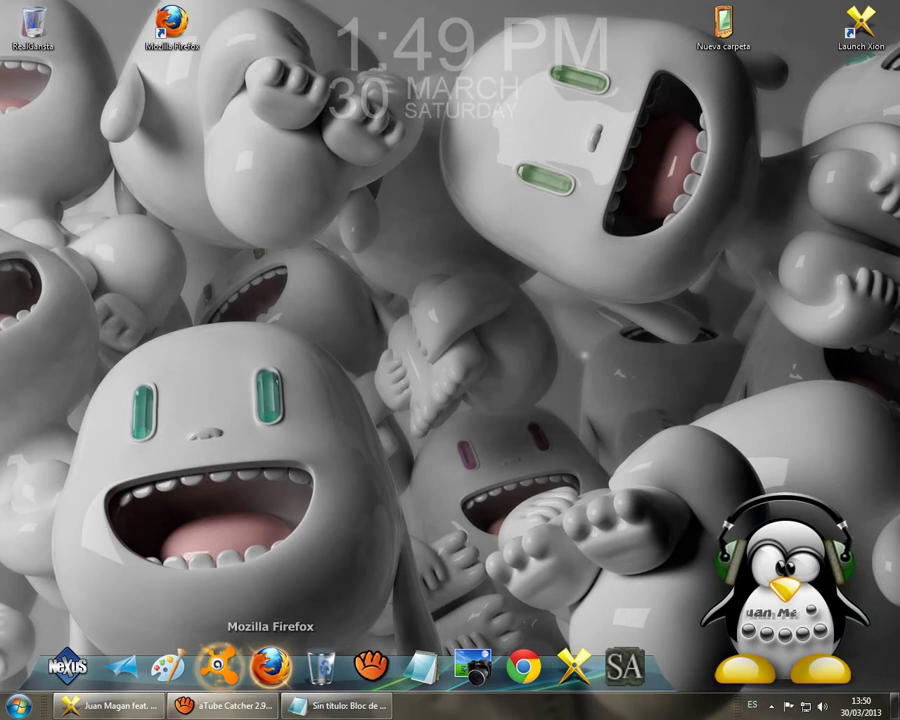
# Copy the Xion download URL on 4shared from the Link text file in the Nueva carpeta folder, and close the file
pyautogui.doubleClick(722, 25)
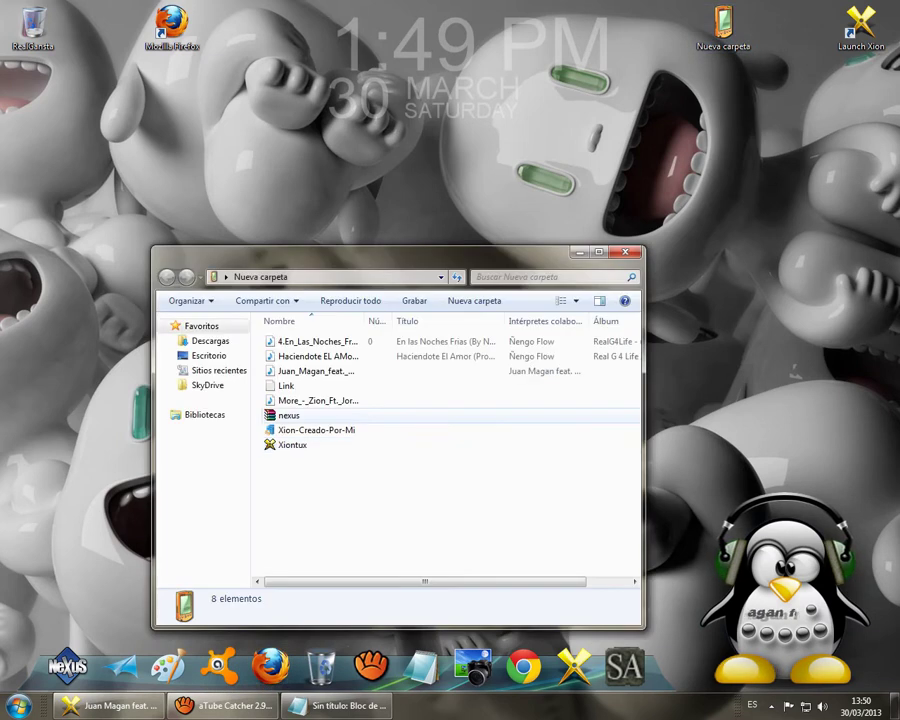
pyautogui.click(287, 386)
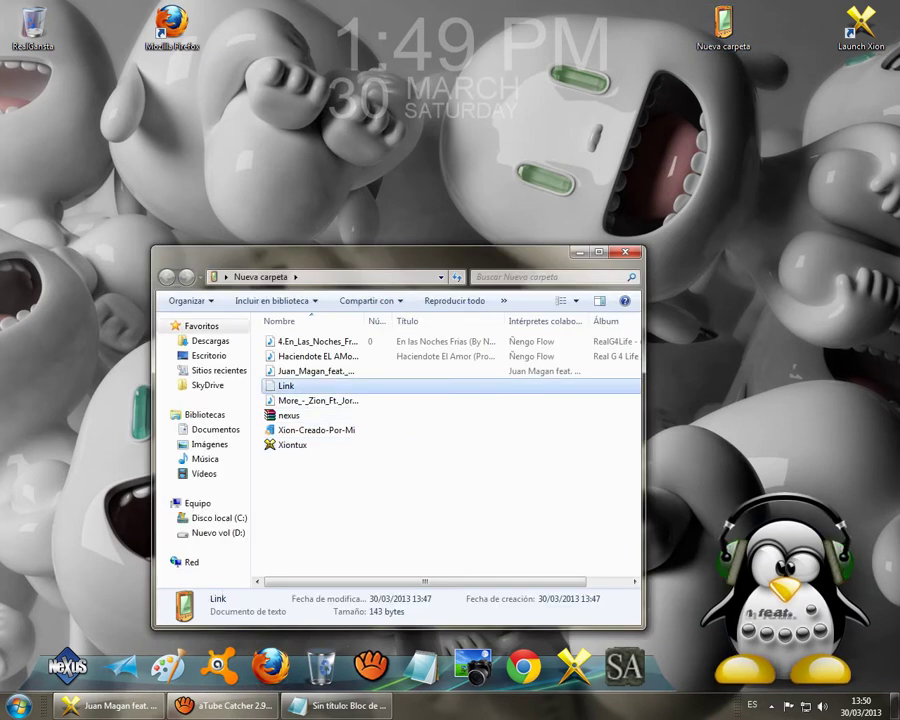
pyautogui.doubleClick(286, 385)
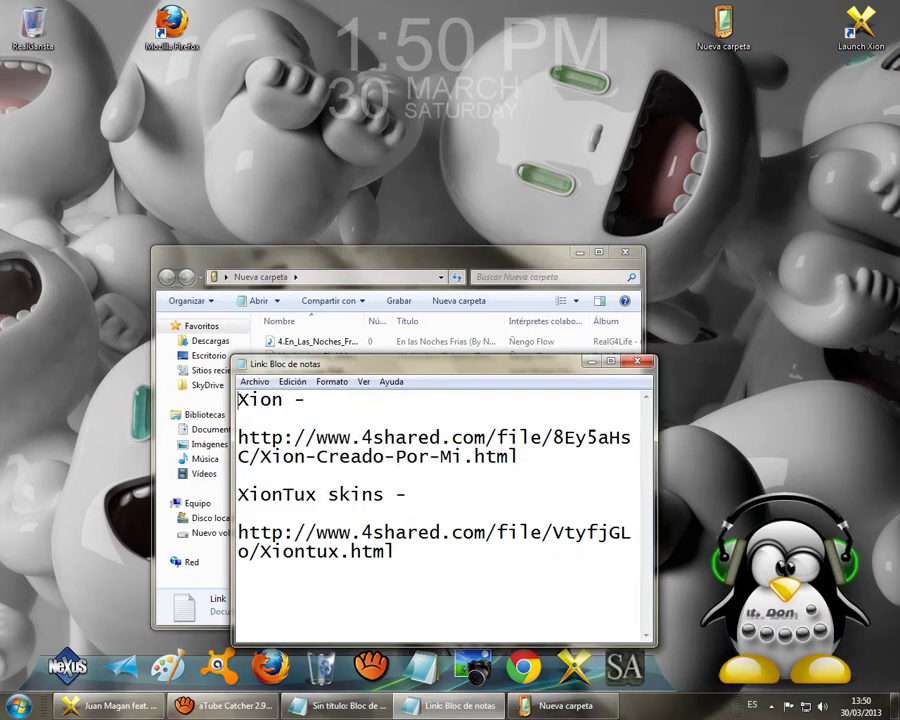
pyautogui.moveTo(238, 437); pyautogui.dragTo(518, 457)
pyautogui.rightClick(500, 460)
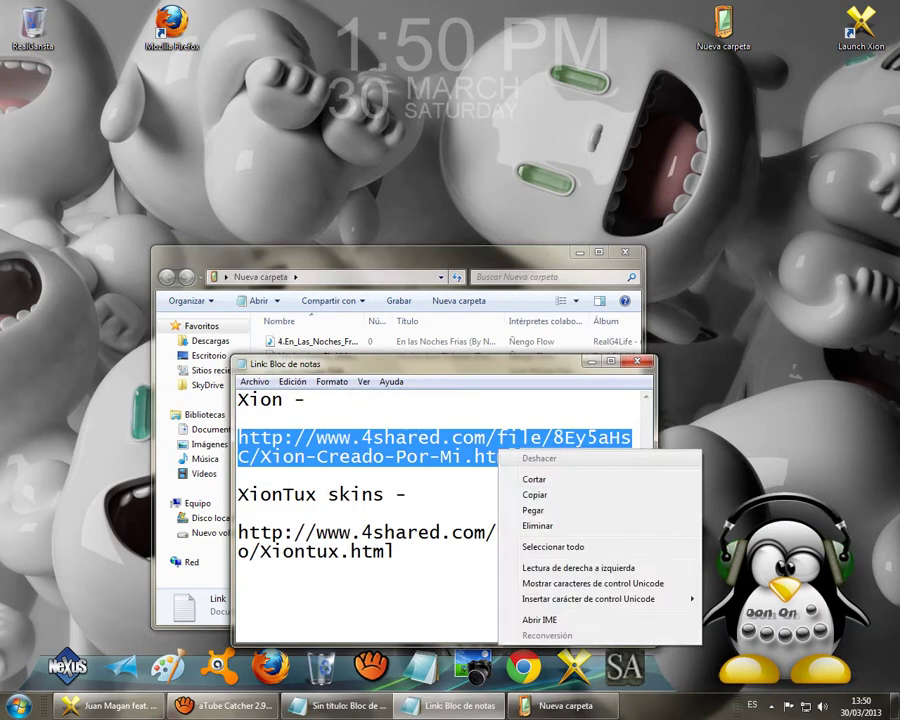
pyautogui.click(532, 378)
pyautogui.click(637, 361)
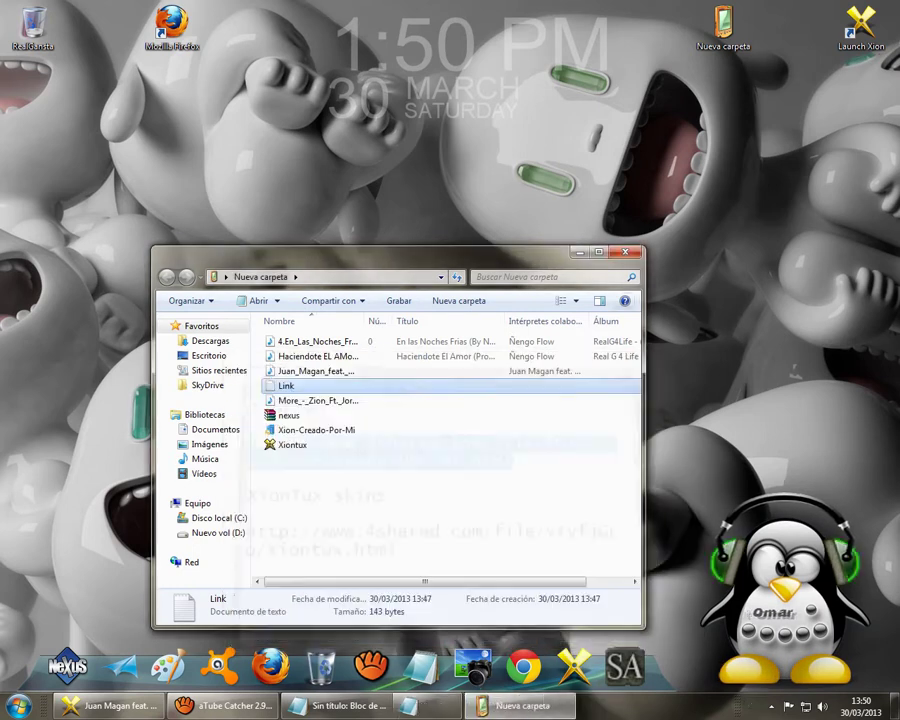
# Close the Nueva carpeta folder and the empty untitled note
pyautogui.click(625, 252)
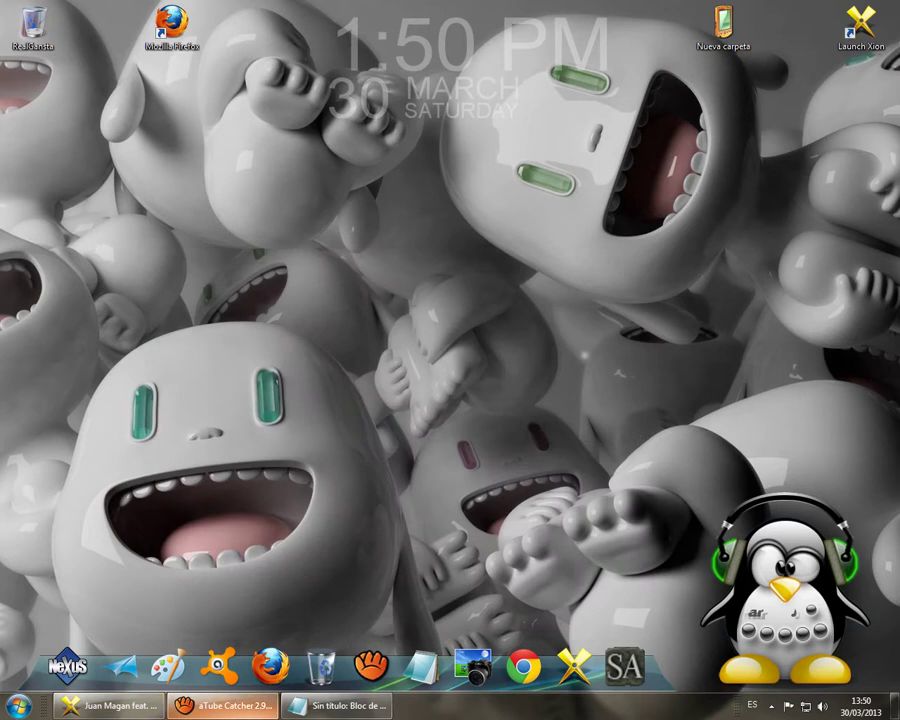
pyautogui.moveTo(371, 666)
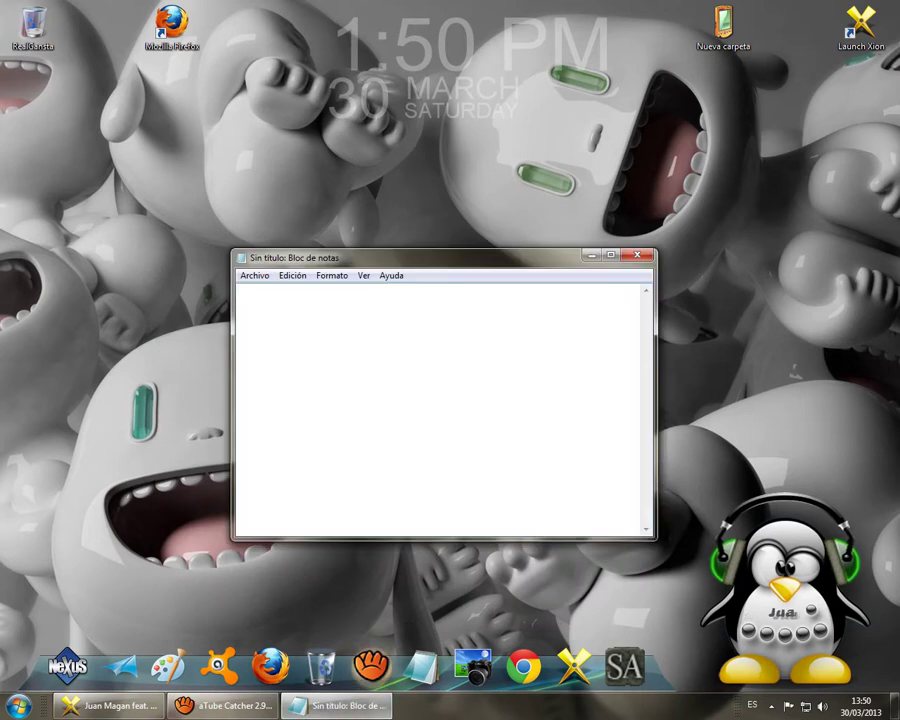
pyautogui.click(637, 255)
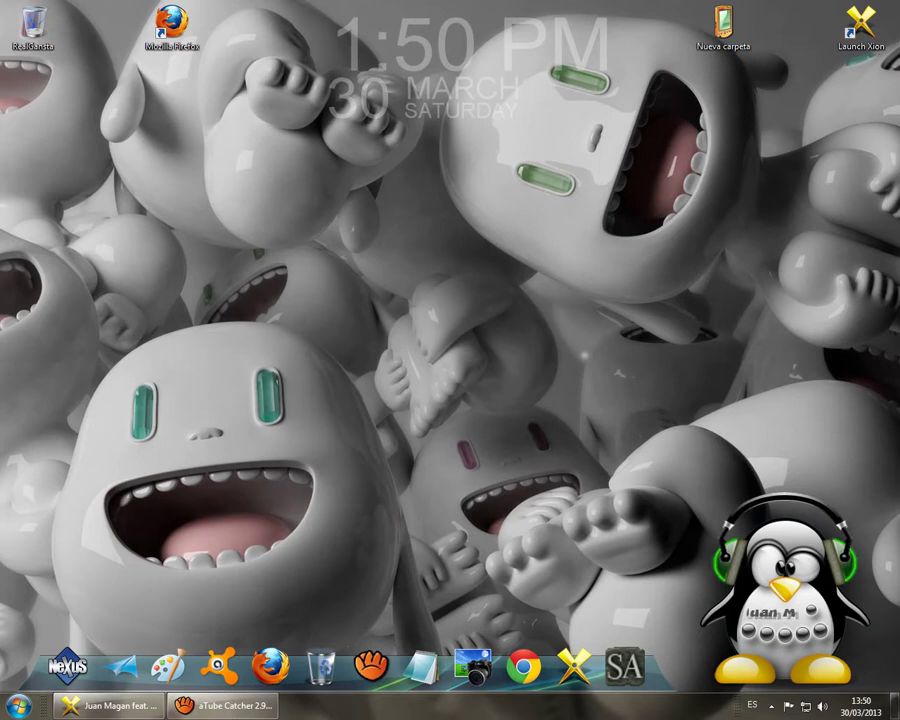
pyautogui.moveTo(235, 525); pyautogui.dragTo(612, 211)
pyautogui.moveTo(627, 201); pyautogui.dragTo(140, 513)
pyautogui.moveTo(119, 527); pyautogui.dragTo(613, 266)
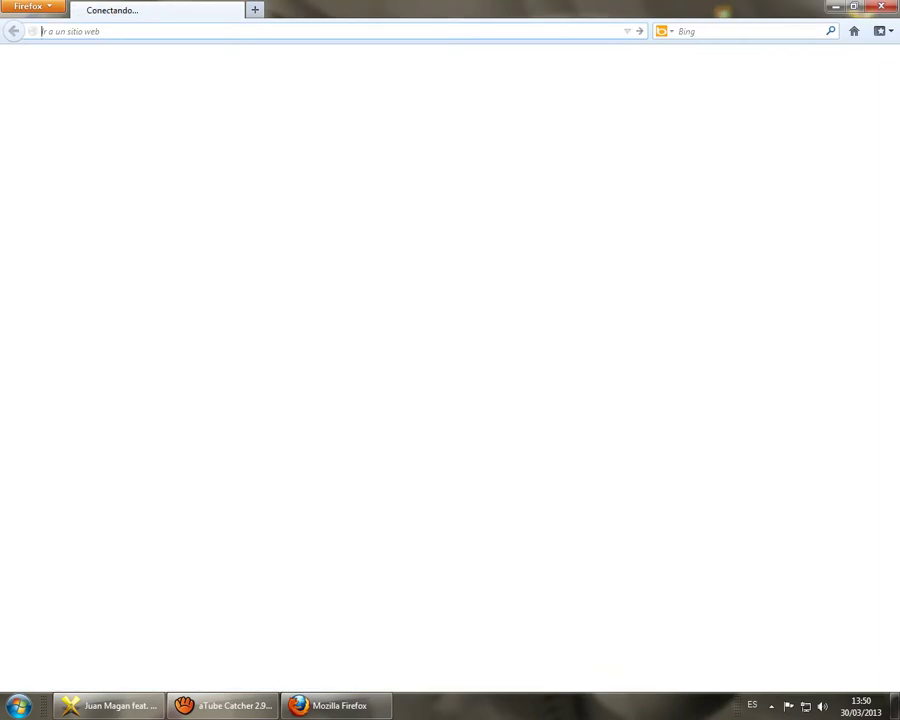
# Load the copied Xion-Creado-Por-Mi 4shared link in Firefox and show the download page maximized
pyautogui.hotkey('ctrl', 'v')
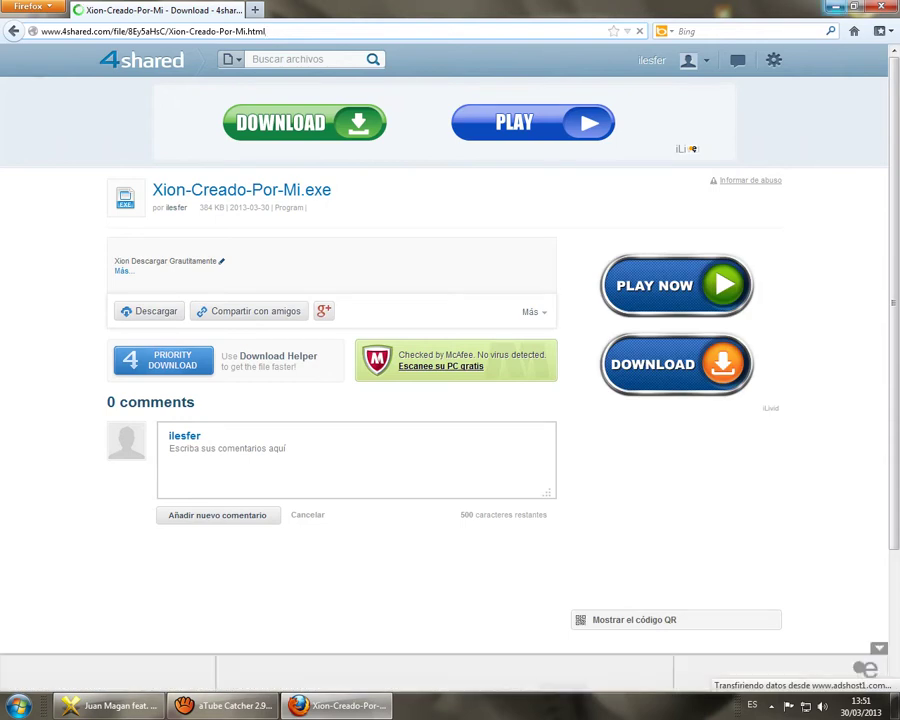
pyautogui.click(835, 6)
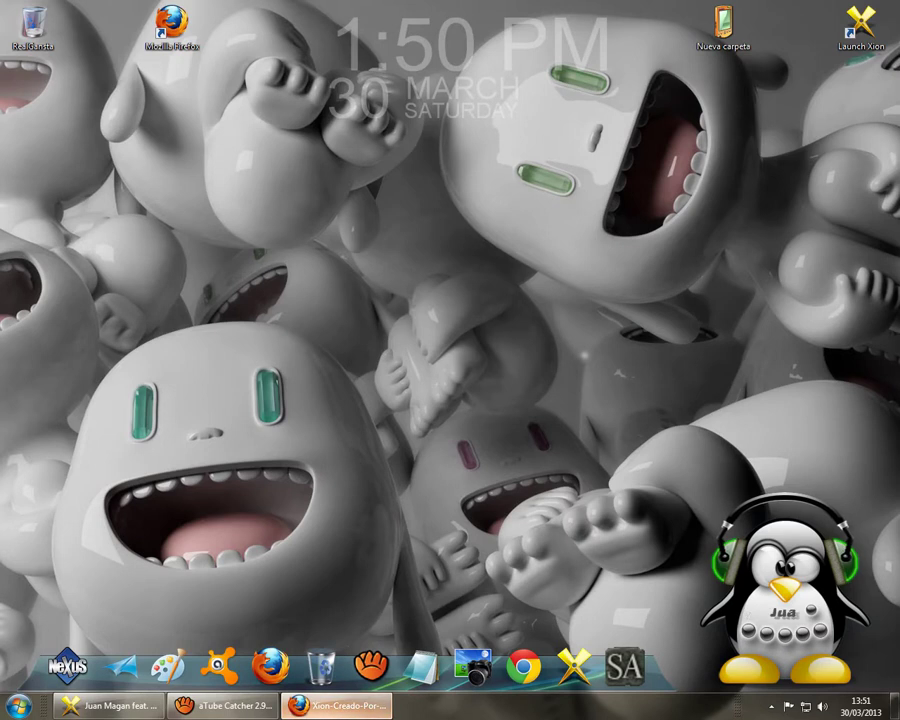
pyautogui.click(337, 706)
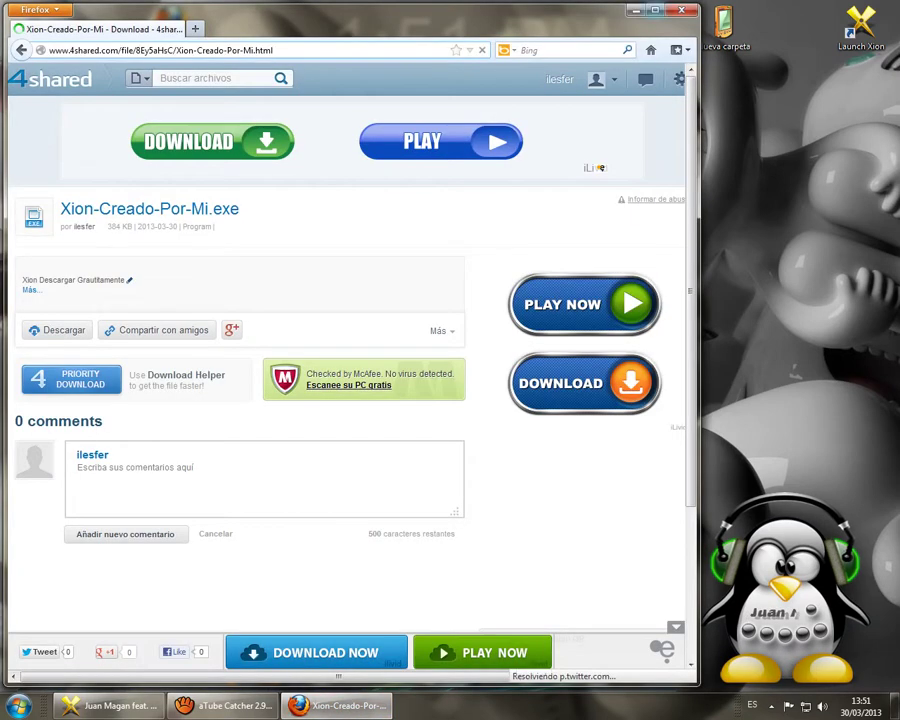
pyautogui.click(652, 9)
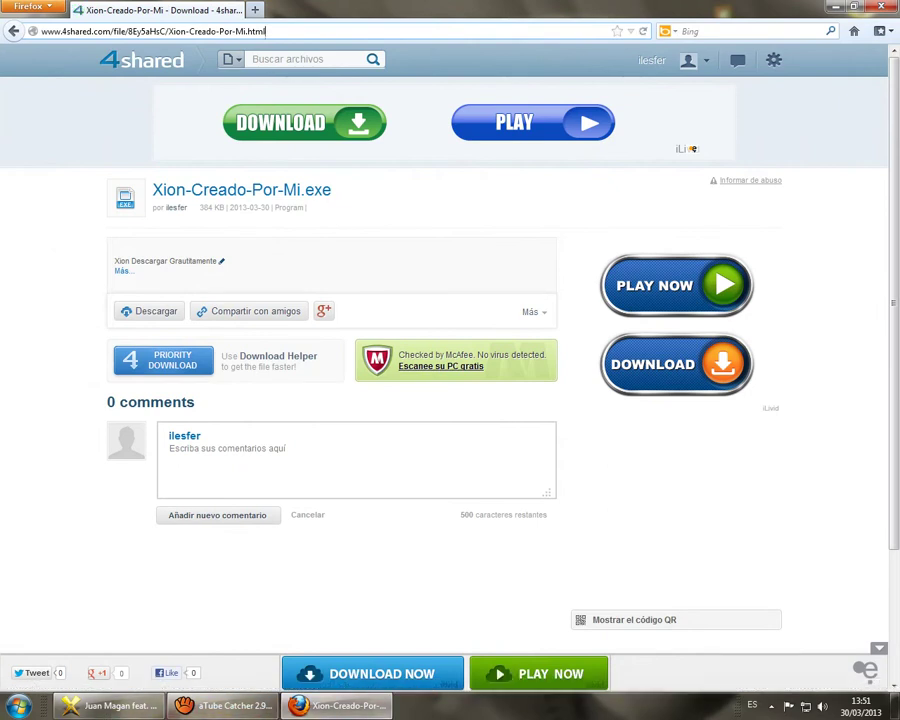
# Show the desktop and write "yo no lo descargo cuando lo descargen saldra esto" in a new Notepad note
pyautogui.press('super+d')
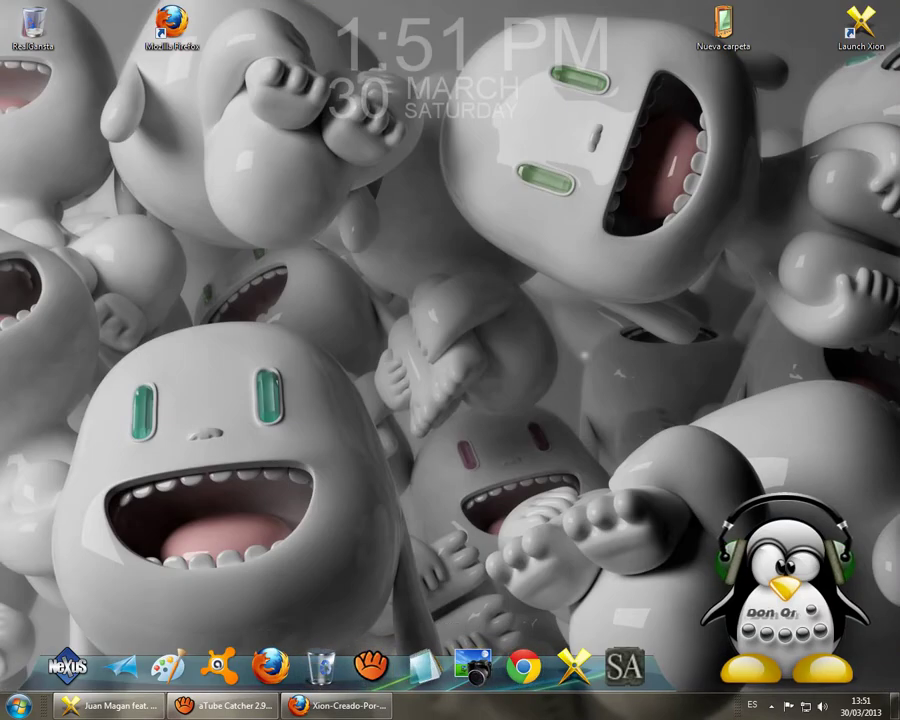
pyautogui.click(422, 666)
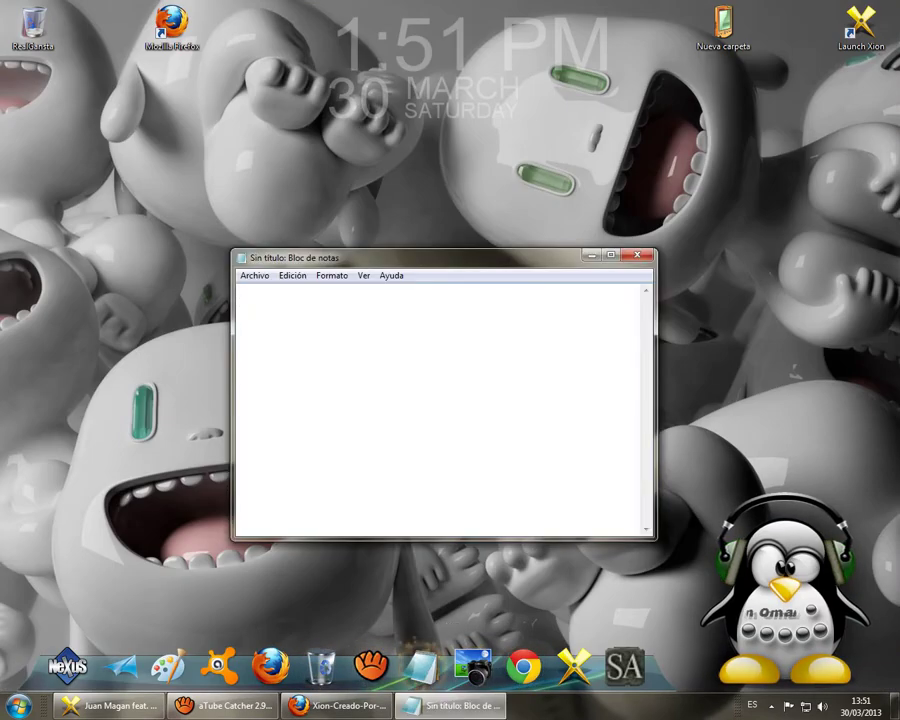
pyautogui.write('yo no')
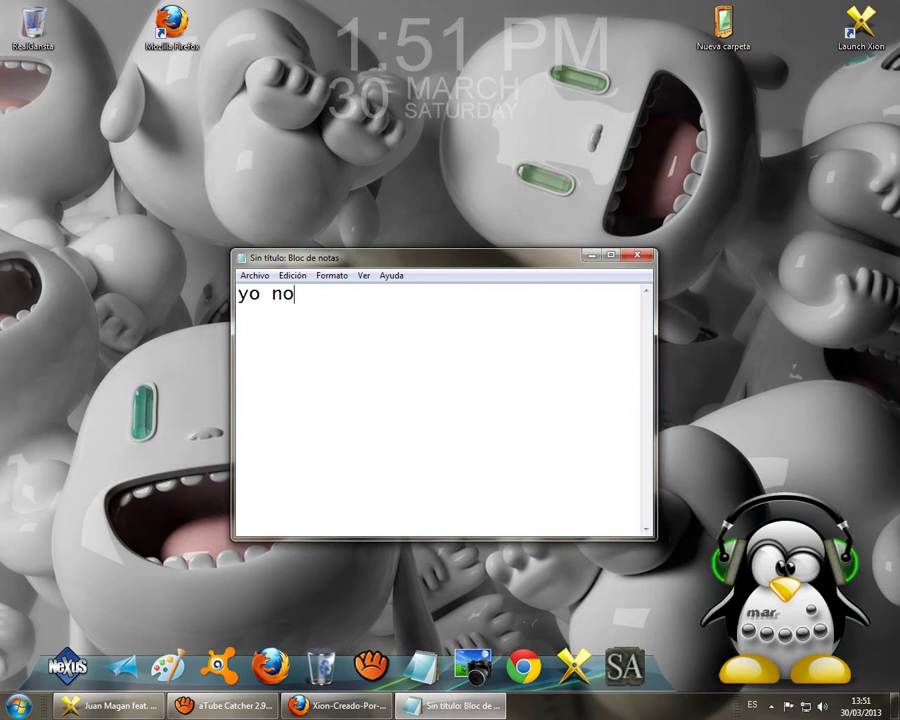
pyautogui.write(' lo desc')
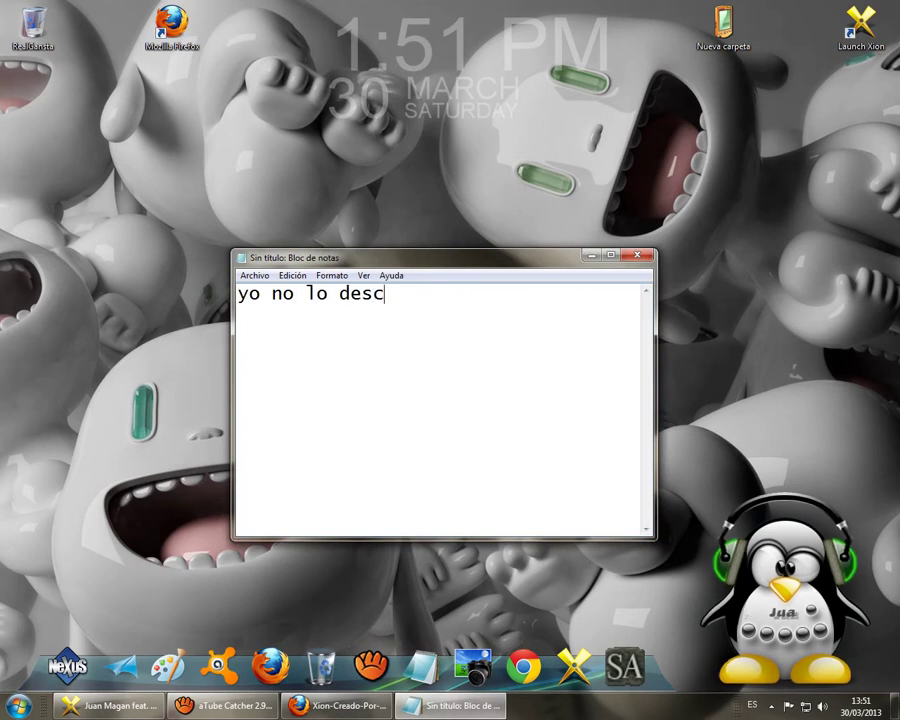
pyautogui.write('argo cuan')
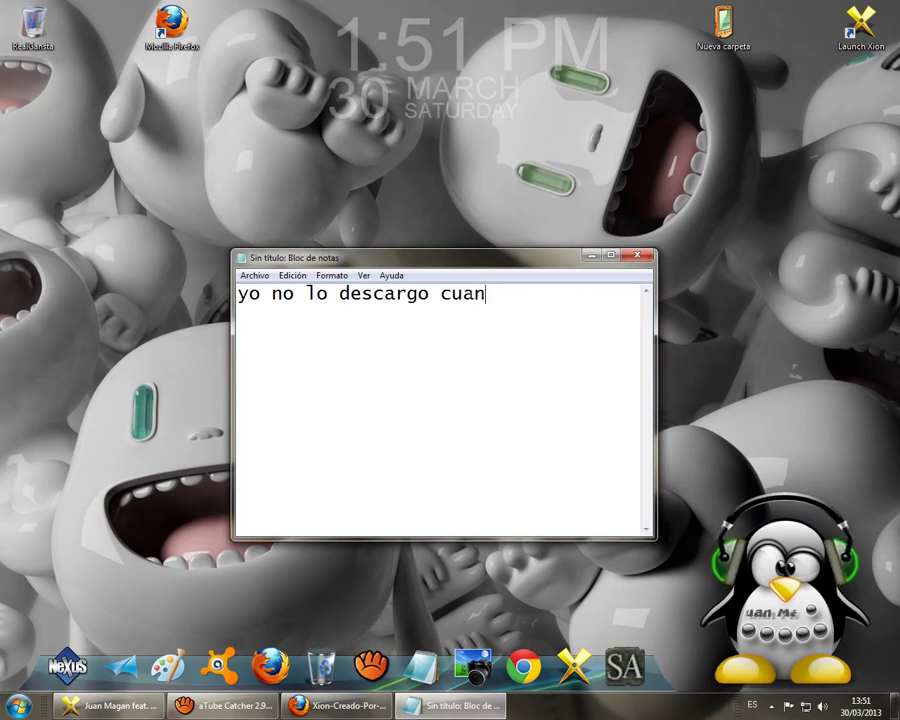
pyautogui.write('do lo des')
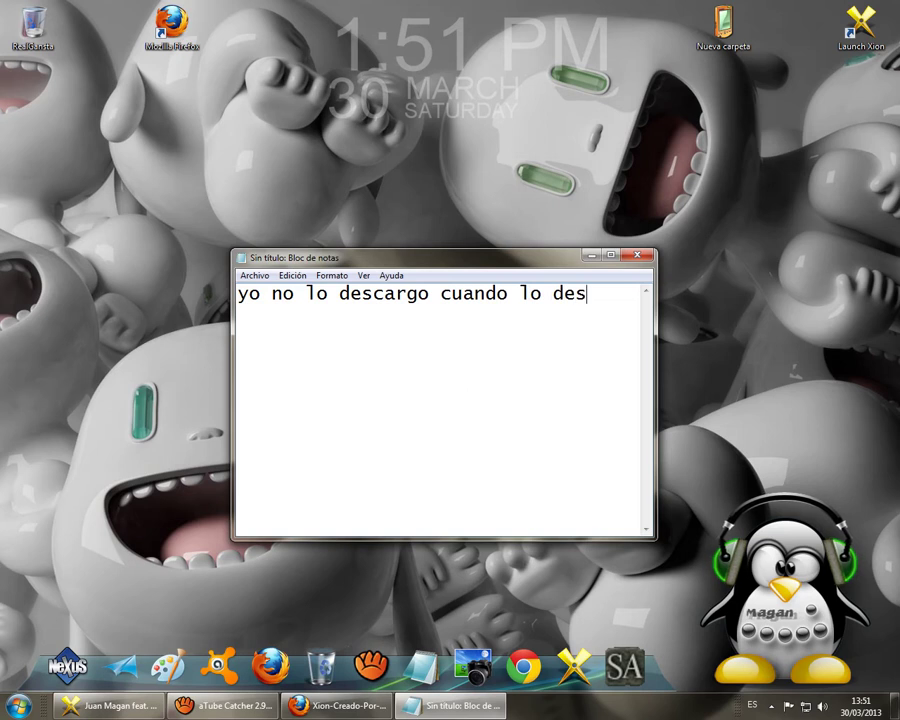
pyautogui.write('cargen')
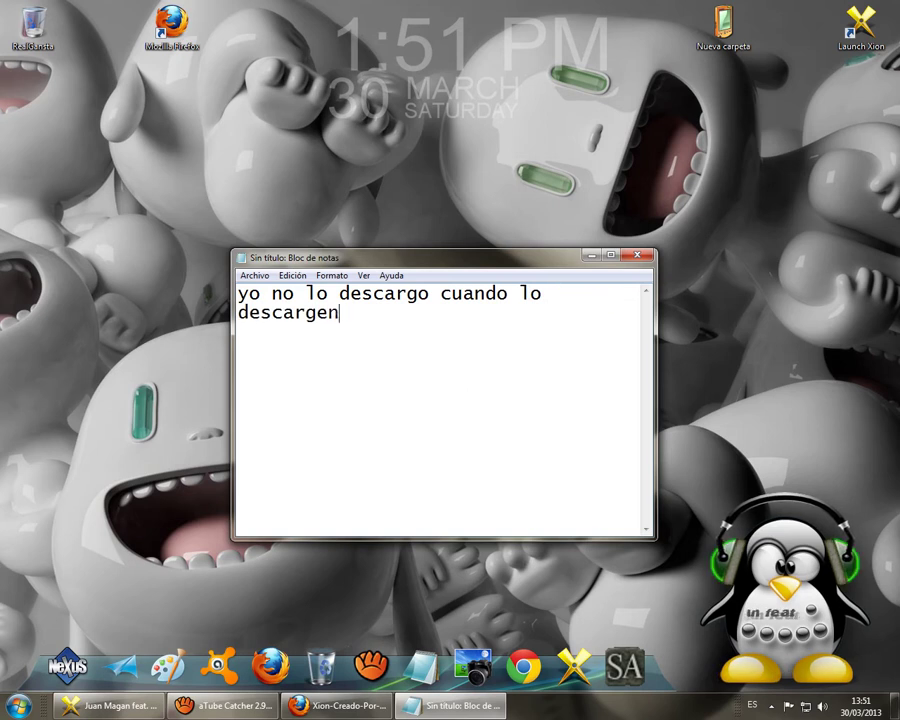
pyautogui.write(' saldra ')
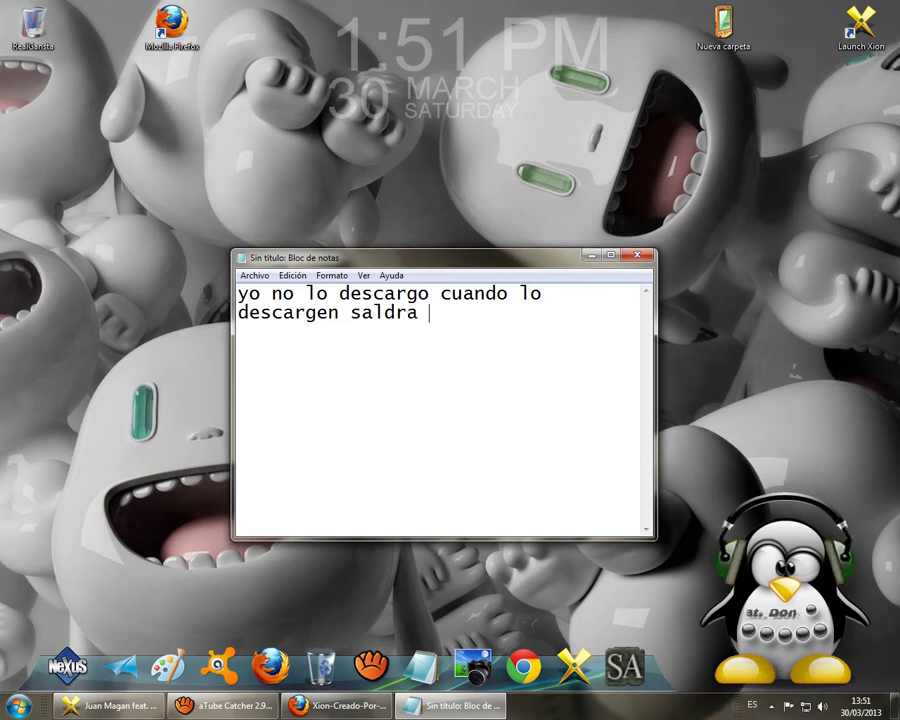
pyautogui.write('esto')
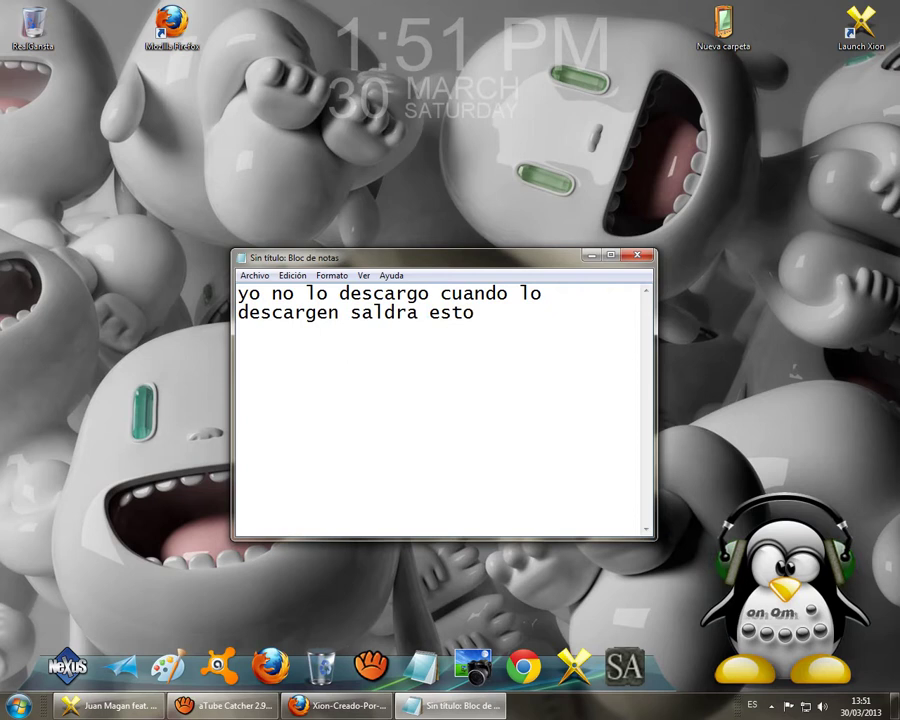
# Move the Xion-Creado-Por-Mi installer from the Nueva carpeta folder onto the desktop beside the note, and close the folder
pyautogui.doubleClick(723, 26)
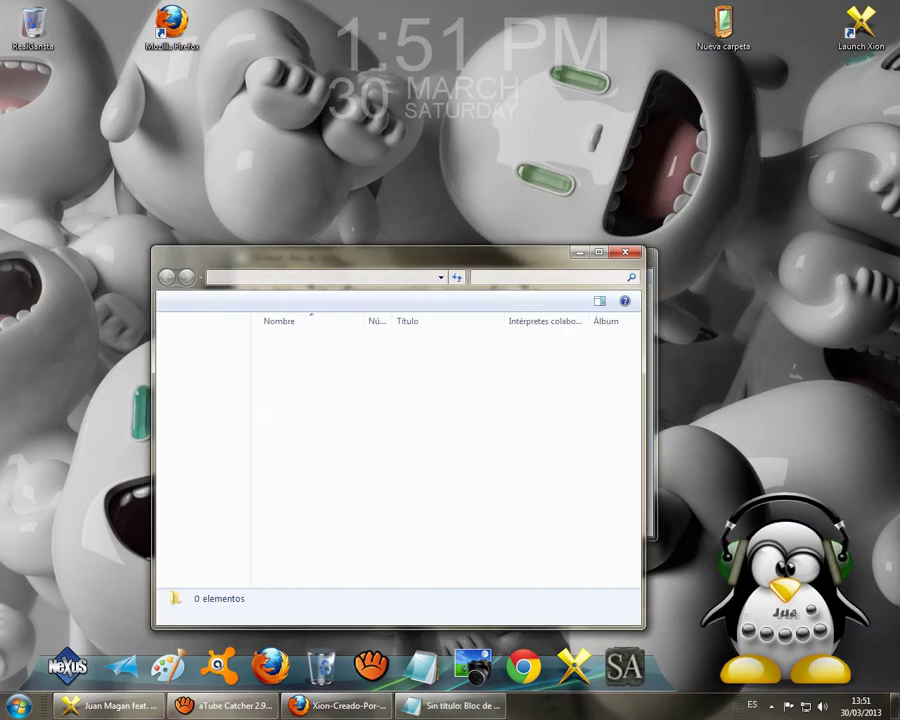
pyautogui.click(316, 430)
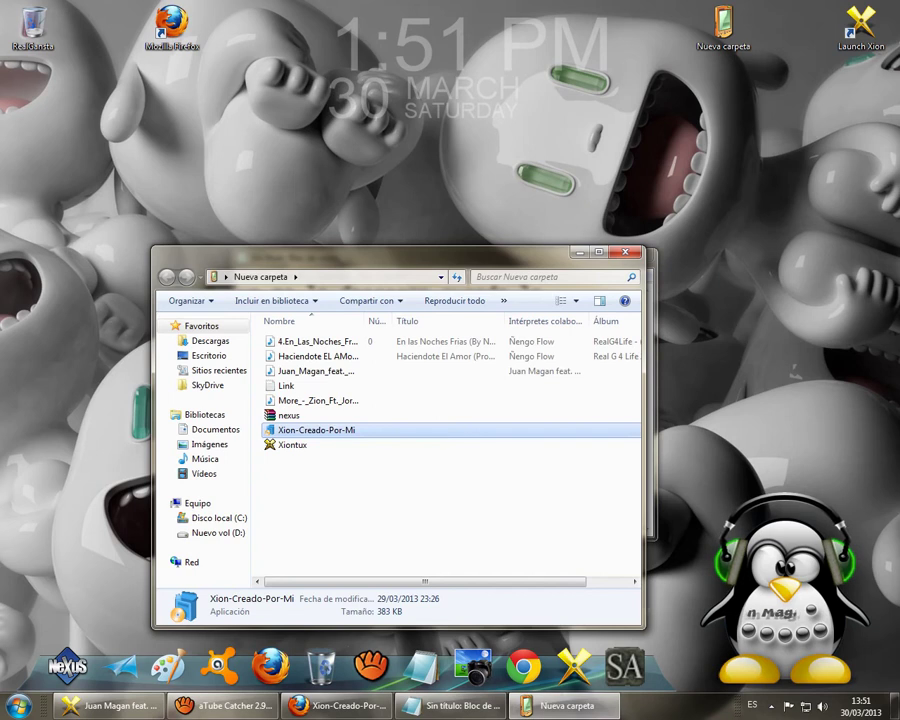
pyautogui.click(723, 27)
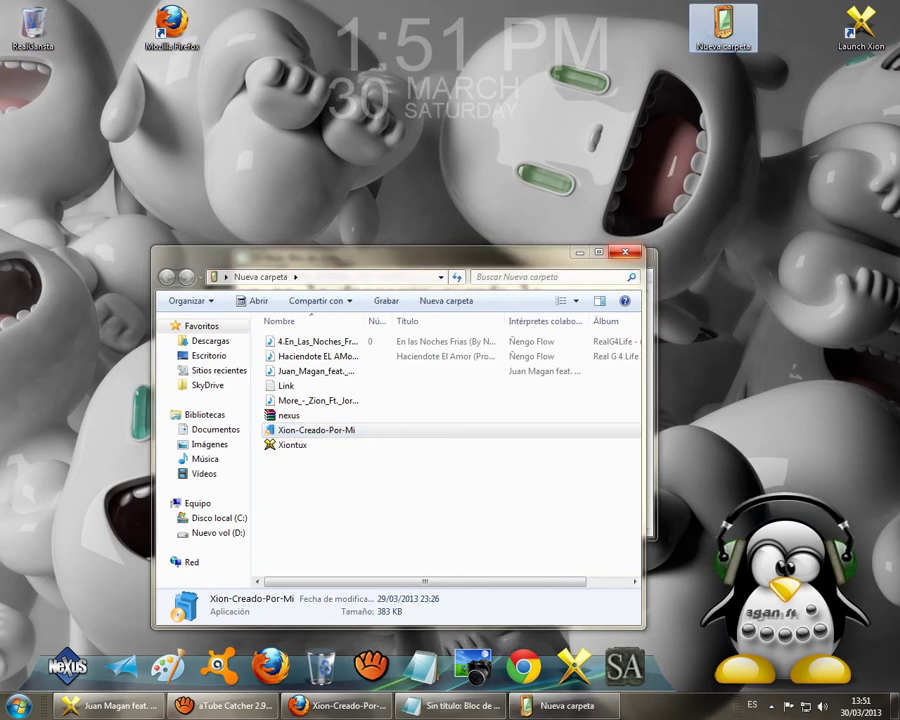
pyautogui.moveTo(316, 430); pyautogui.dragTo(792, 288)
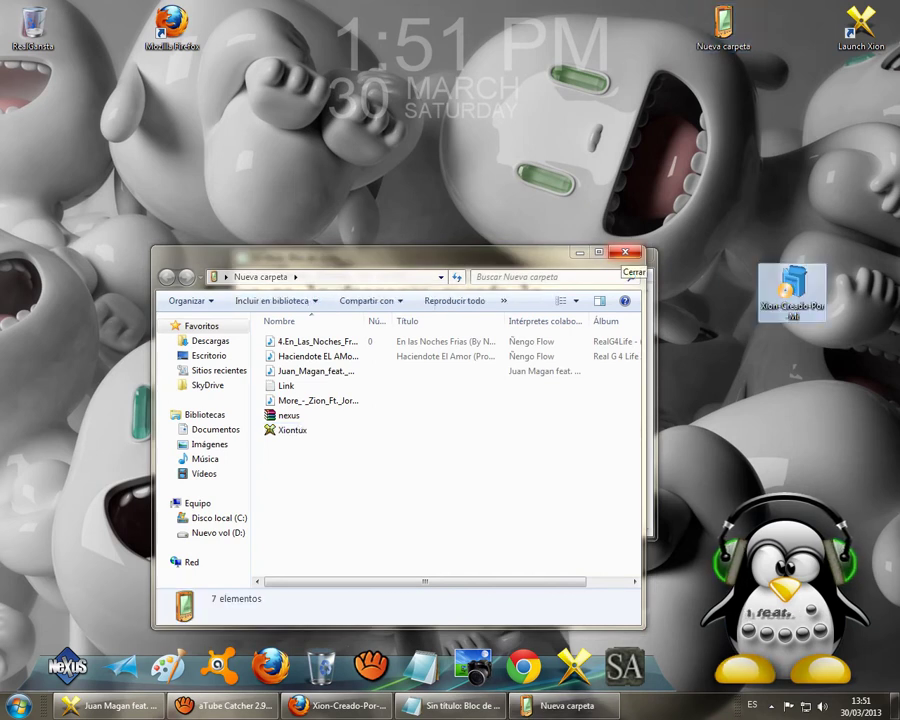
pyautogui.click(625, 252)
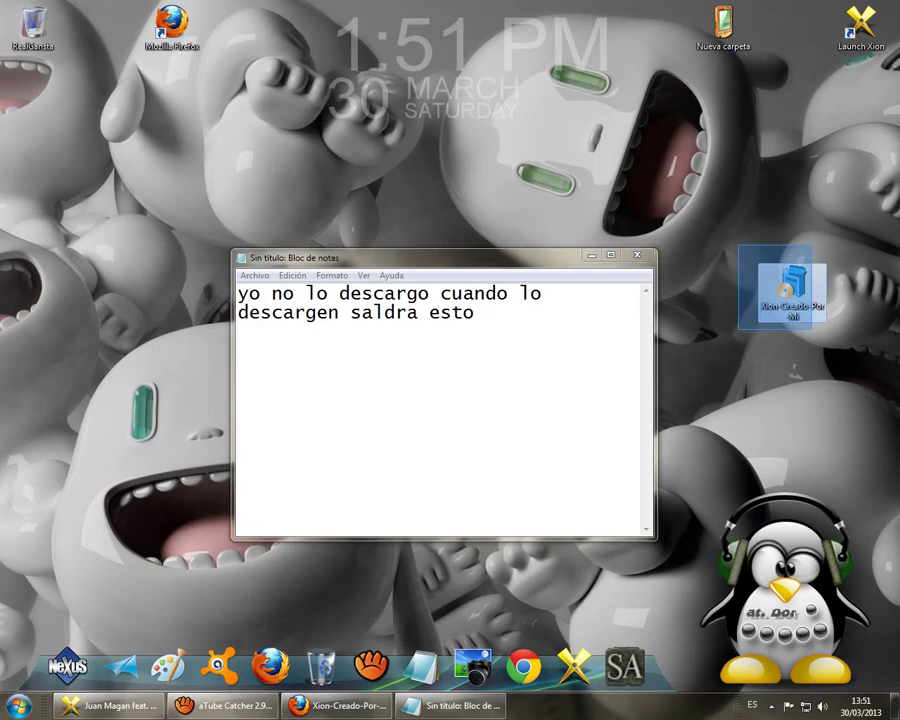
pyautogui.moveTo(736, 255); pyautogui.dragTo(738, 257)
pyautogui.moveTo(848, 364); pyautogui.dragTo(755, 265)
# Append "lo ejecutan" to the end of the note
pyautogui.click(486, 314)
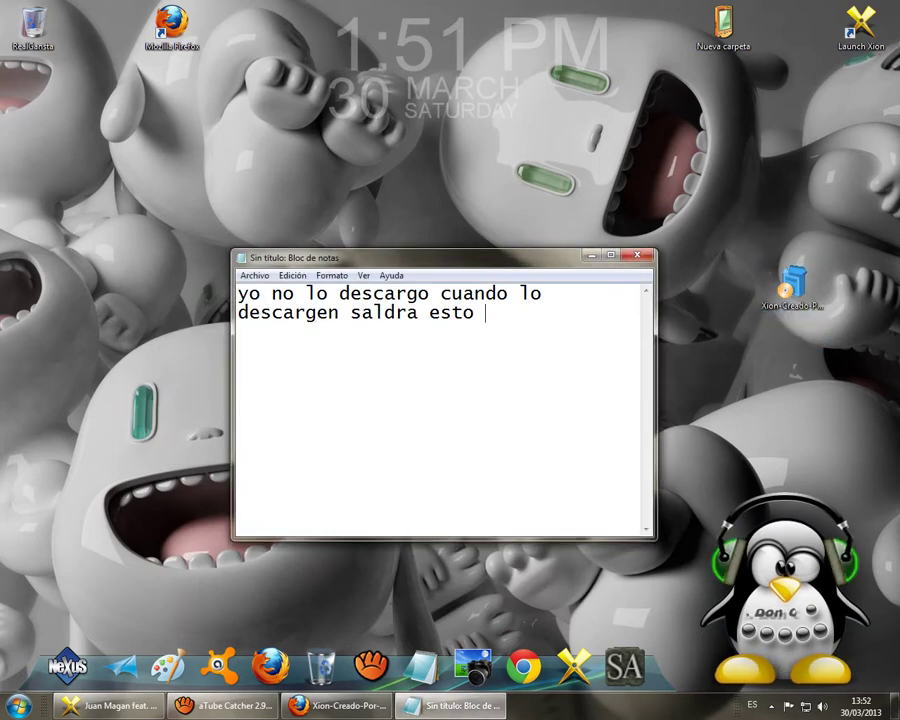
pyautogui.write('lo eje')
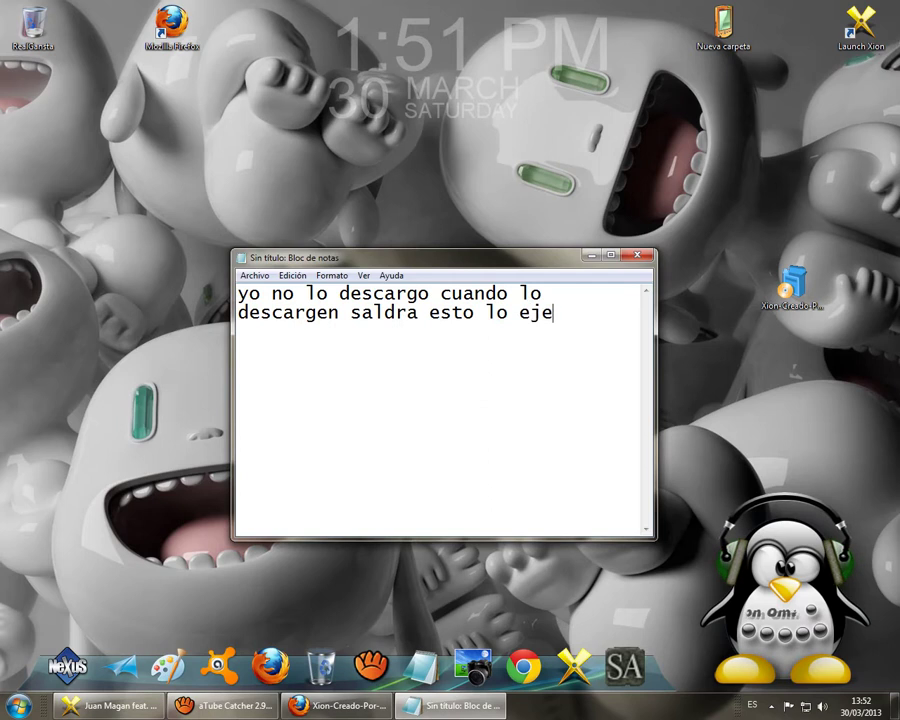
pyautogui.write('cuta')
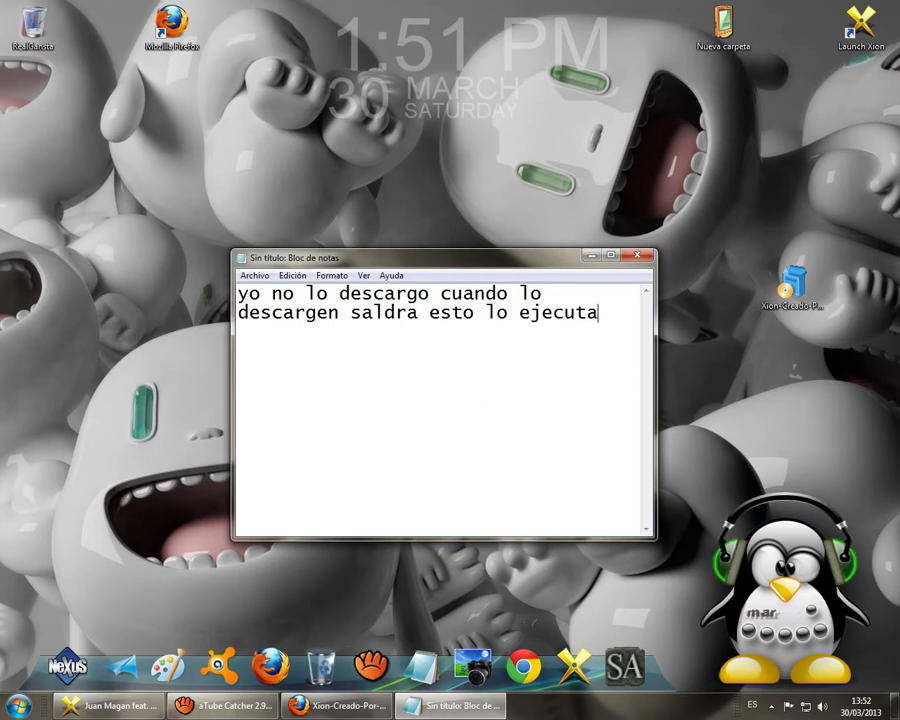
pyautogui.write('n')
# Point out the Ejecutar como administrador option of the Xion-Creado-Por-Mi installer on the desktop without running it
pyautogui.click(792, 287)
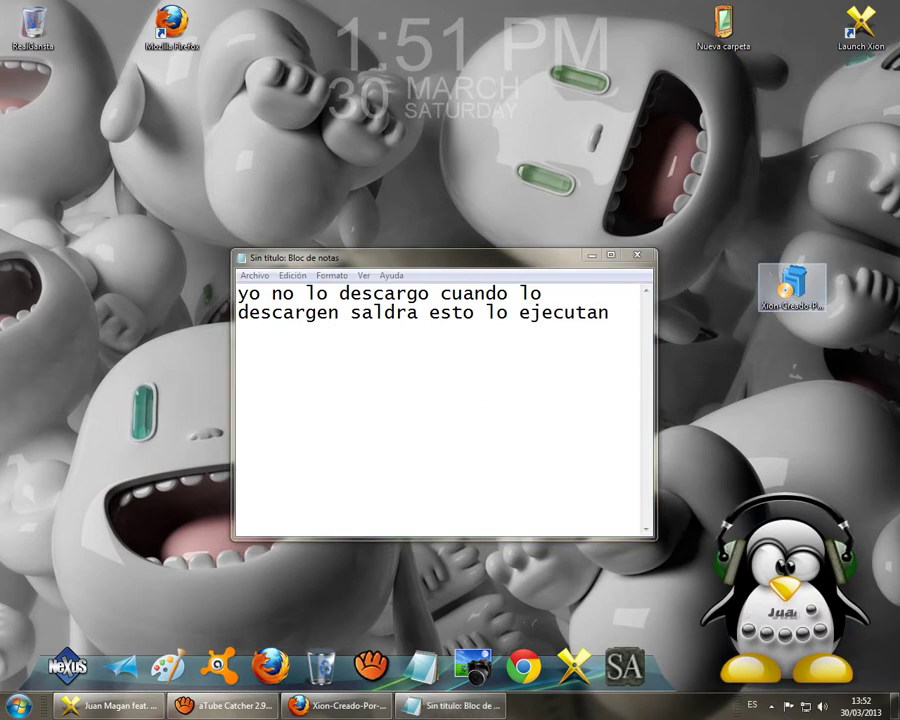
pyautogui.rightClick(792, 280)
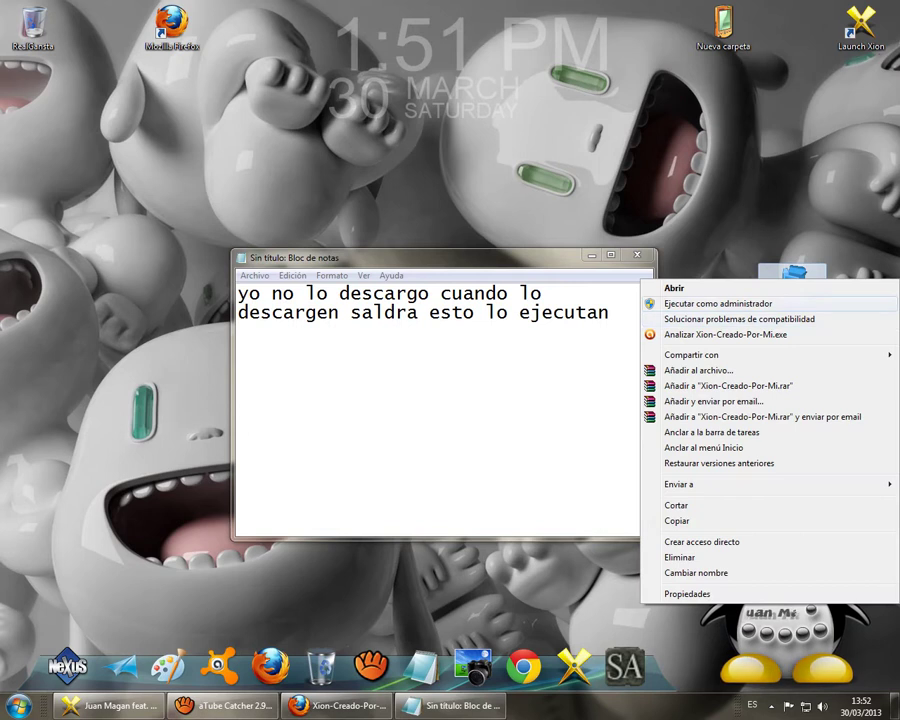
pyautogui.click(735, 225)
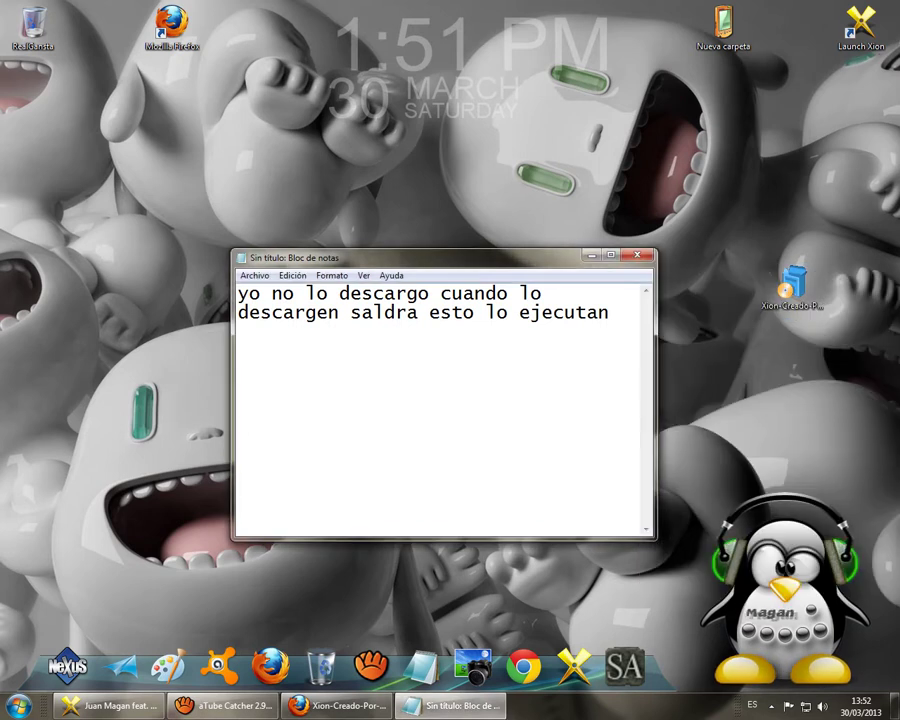
# Continue the note with "terminado el caso le saldra esto"
pyautogui.write('termi')
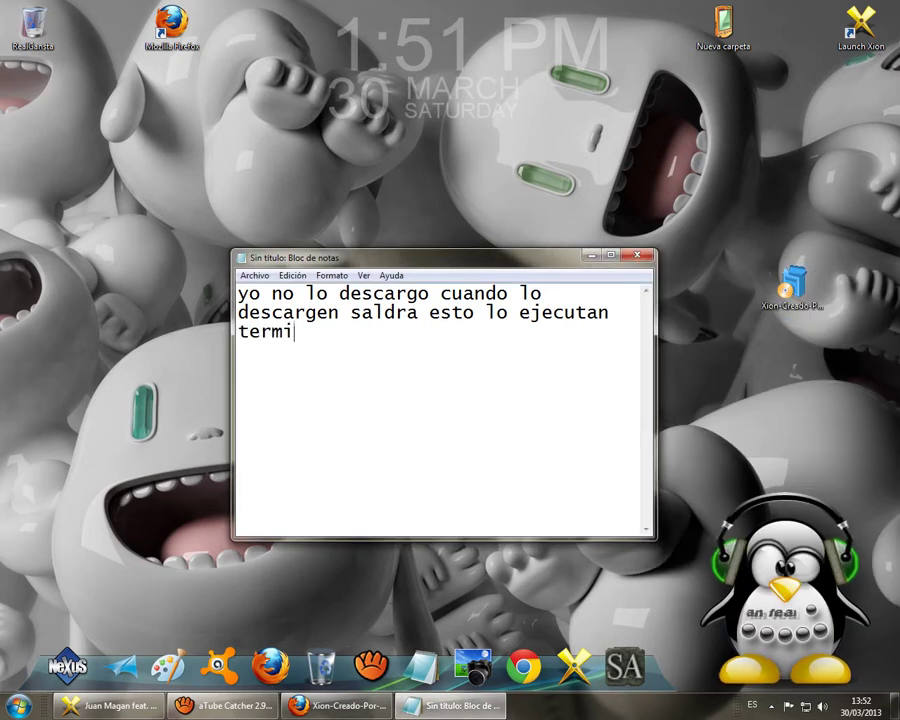
pyautogui.write('nado el caso')
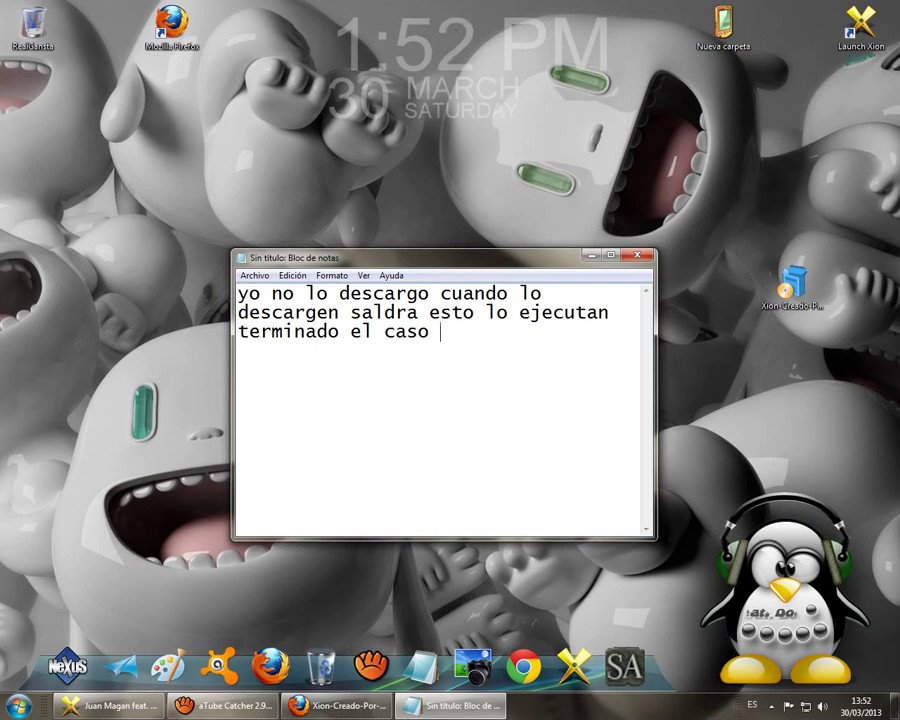
pyautogui.write(' le dan')
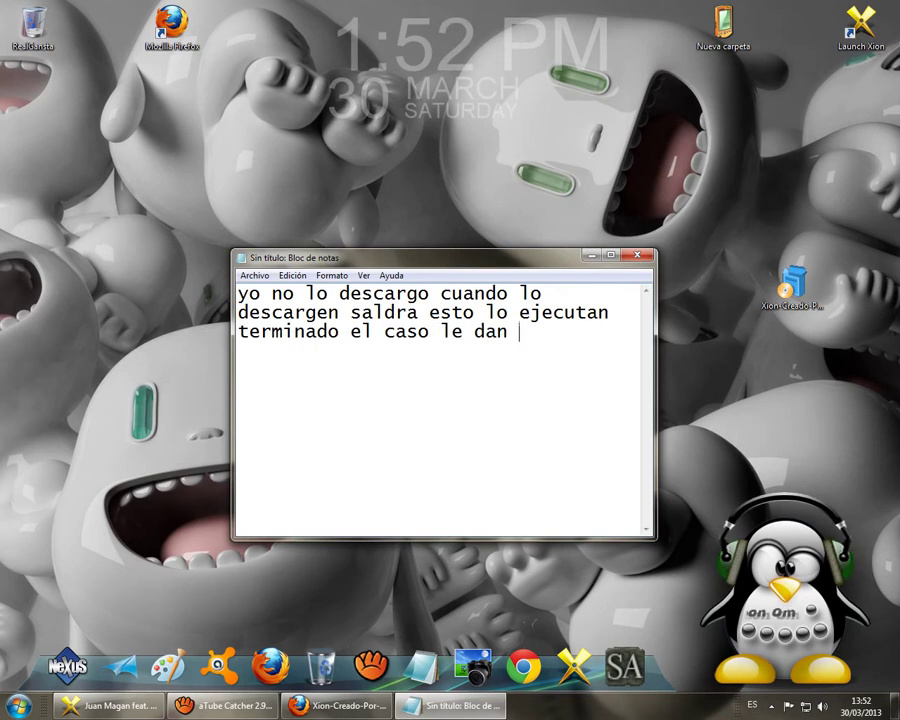
pyautogui.press('BackSpace')
pyautogui.press('BackSpace')
pyautogui.press('BackSpace')
pyautogui.write('le')
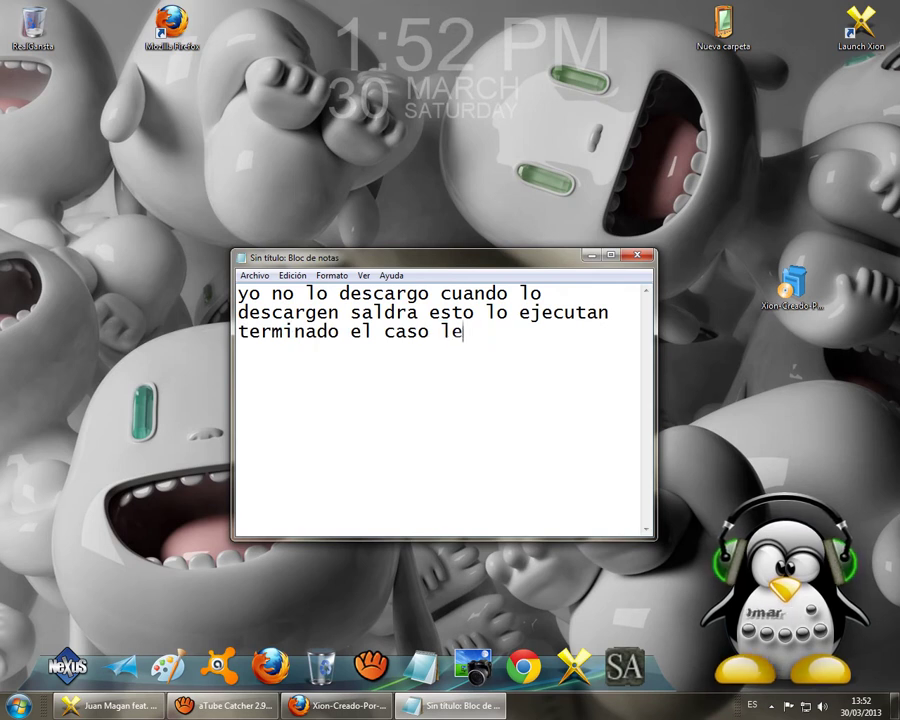
pyautogui.write(' saldra es')
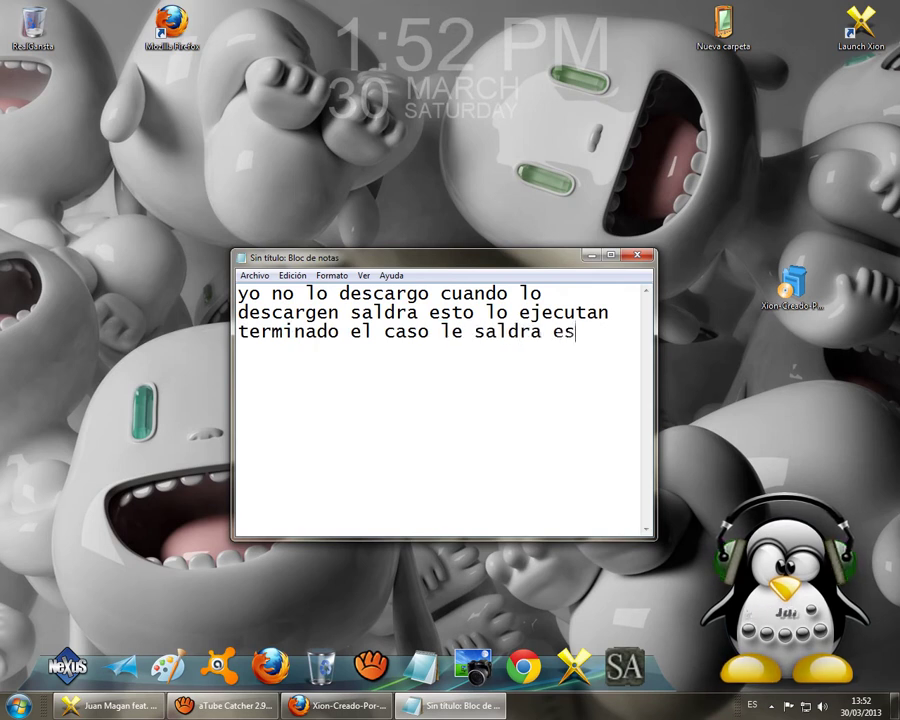
pyautogui.write('to')
# Move the Launch Xion shortcut to just above the note and installer, and add the line "Doble clip" to the note
pyautogui.moveTo(860, 20); pyautogui.dragTo(722, 200)
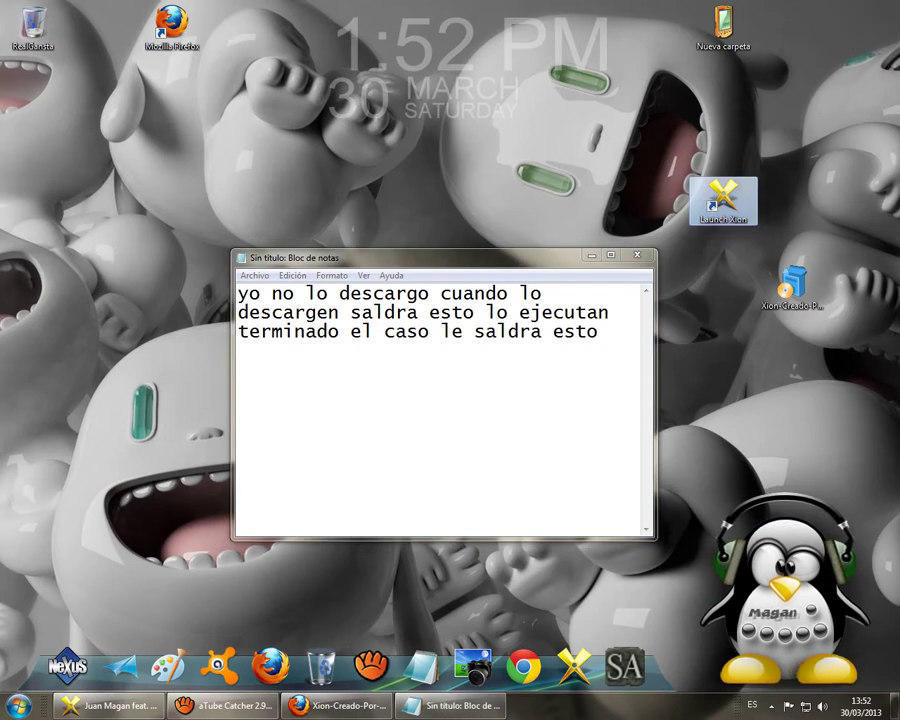
pyautogui.click(609, 331)
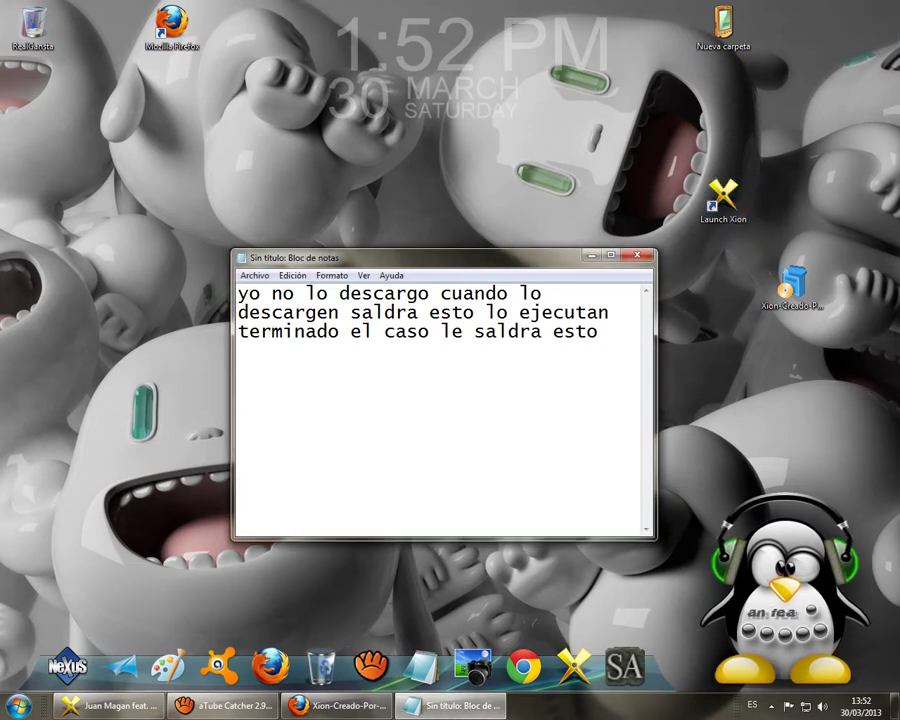
pyautogui.write('Doble p')
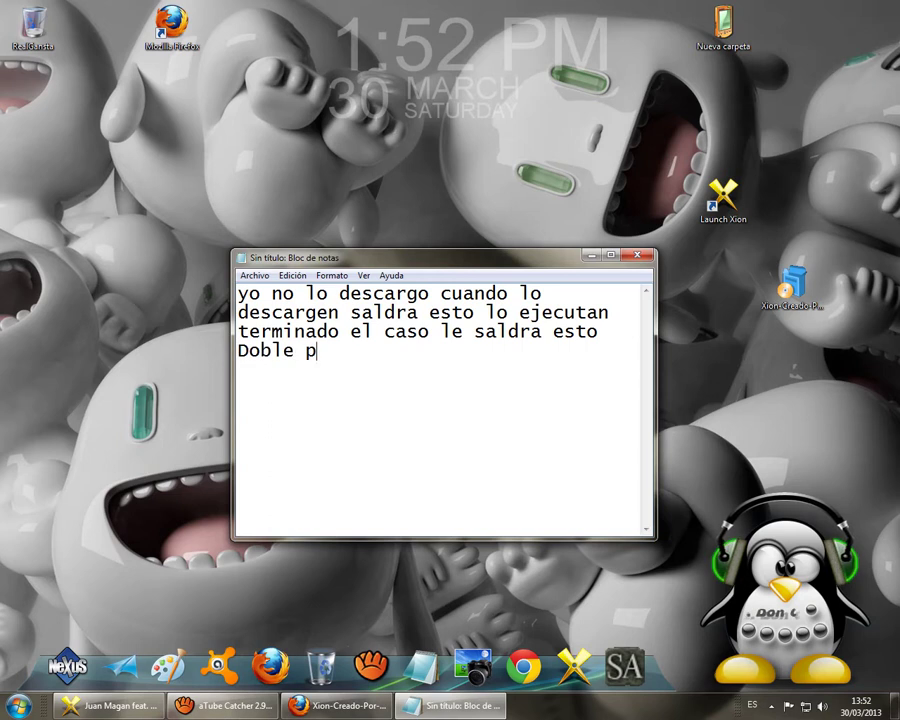
pyautogui.press('BackSpace')
pyautogui.write('clip')
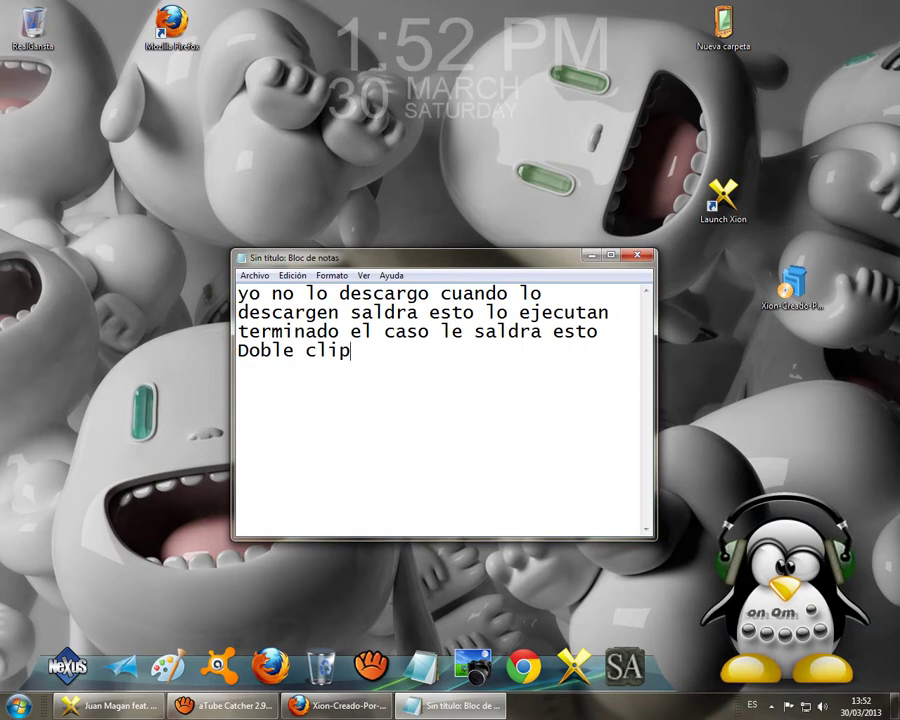
# Exit the running penguin music player and close its Xion Configuration dialog
pyautogui.click(723, 198)
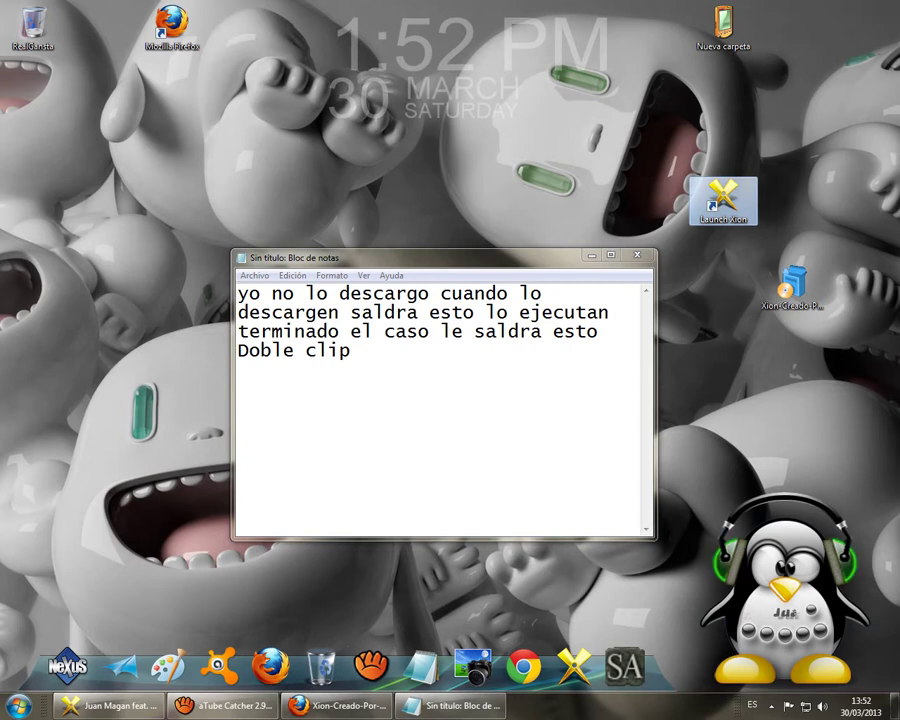
pyautogui.click(832, 280)
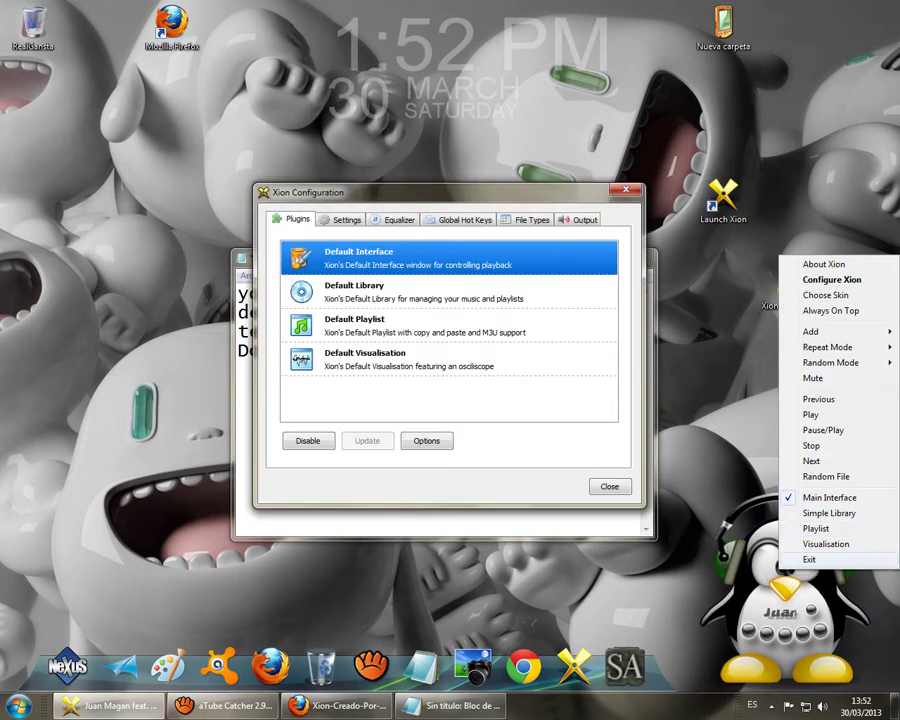
pyautogui.click(610, 487)
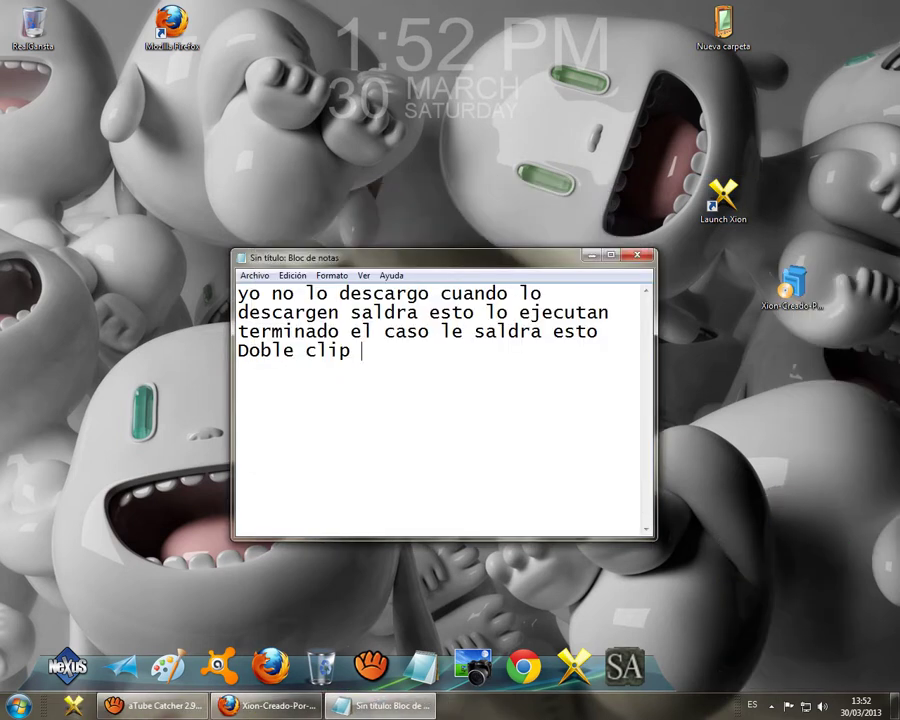
# Relaunch Xion from its desktop shortcut and highlight the word "clip" in the note
pyautogui.doubleClick(340, 351)
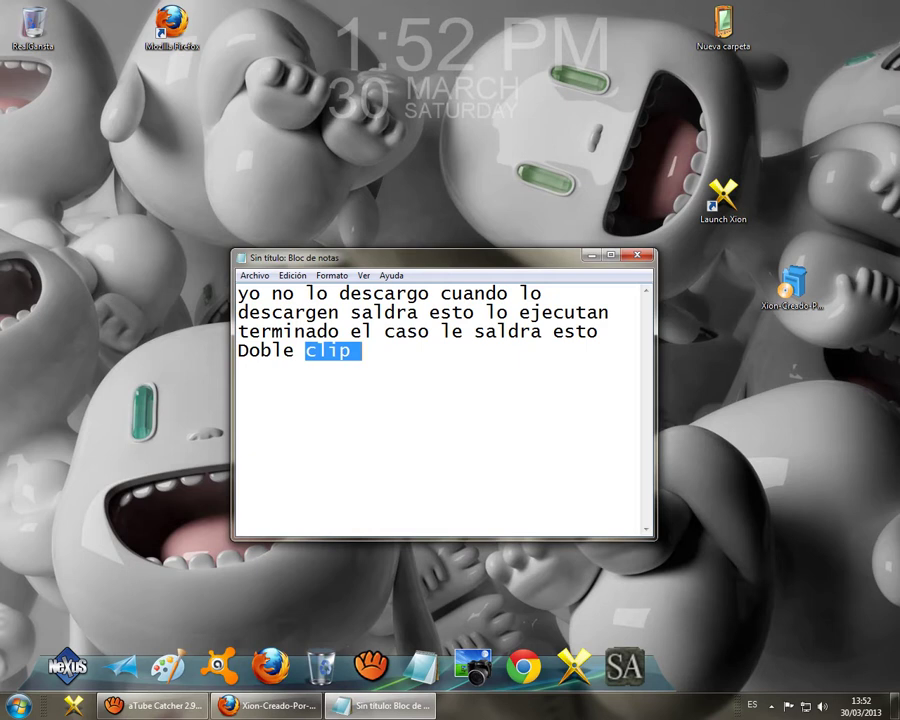
pyautogui.click(366, 352)
pyautogui.click(723, 200)
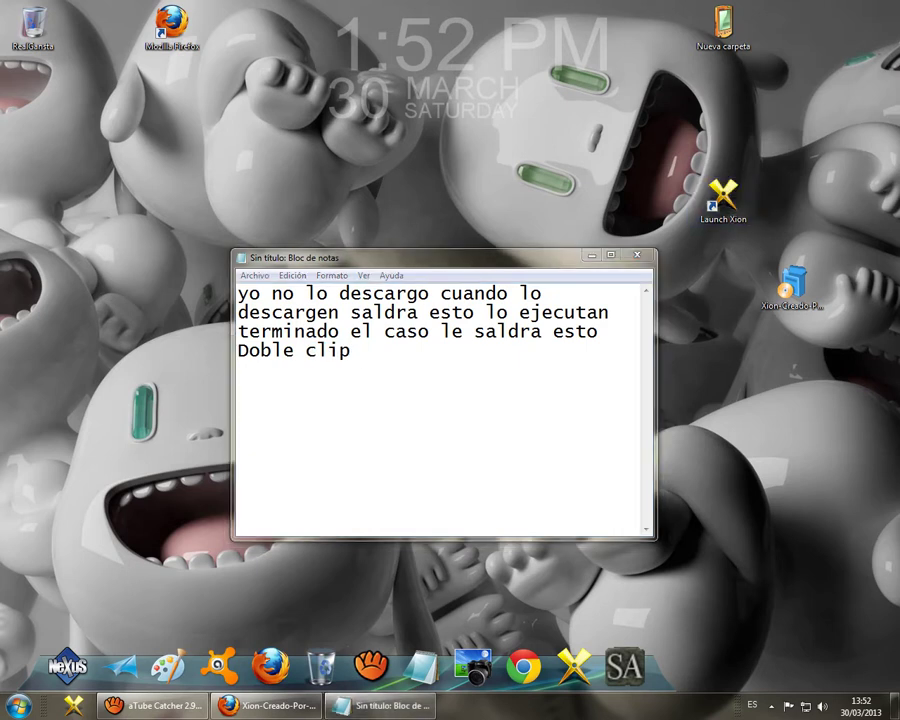
pyautogui.doubleClick(333, 350)
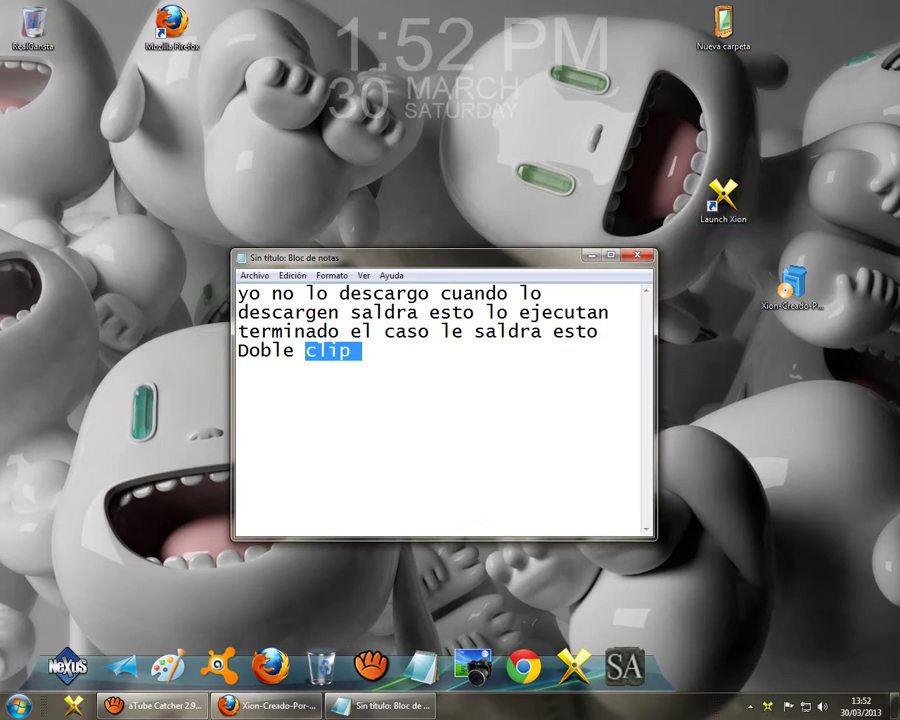
# Continue the note after "Doble clip" with "como yo ya tengo un skins"
pyautogui.click(362, 351)
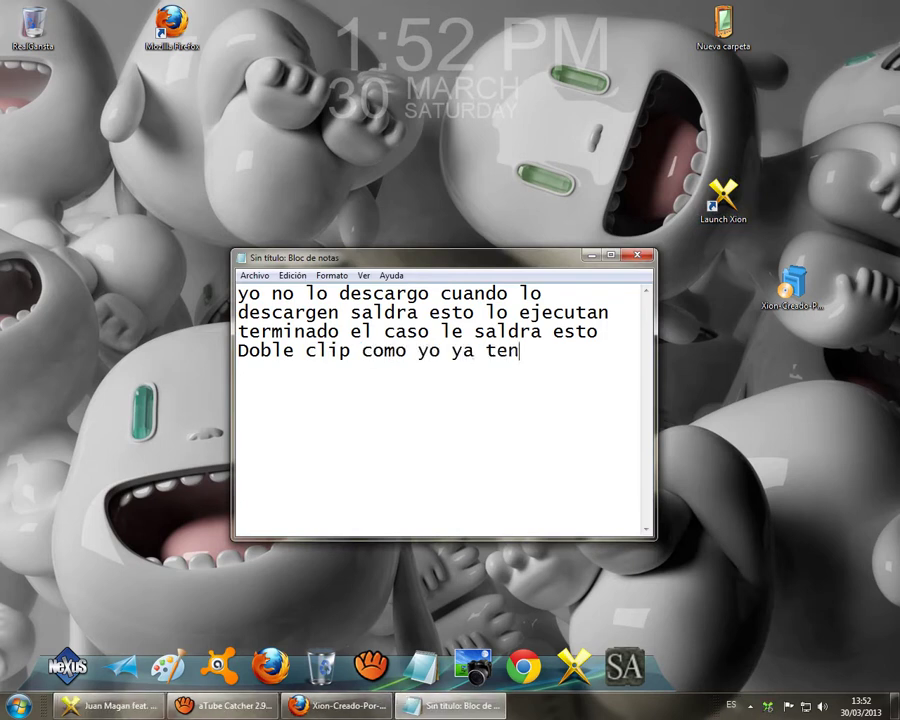
pyautogui.write('como yo ya tengo un ')
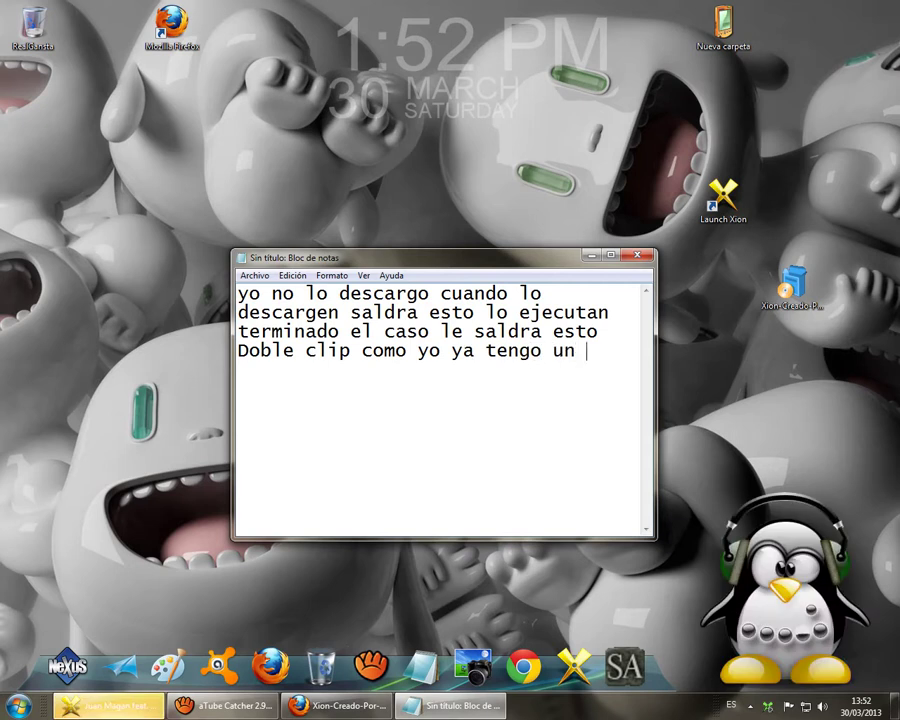
pyautogui.write('ski')
pyautogui.press('BackSpace')
pyautogui.write('i')
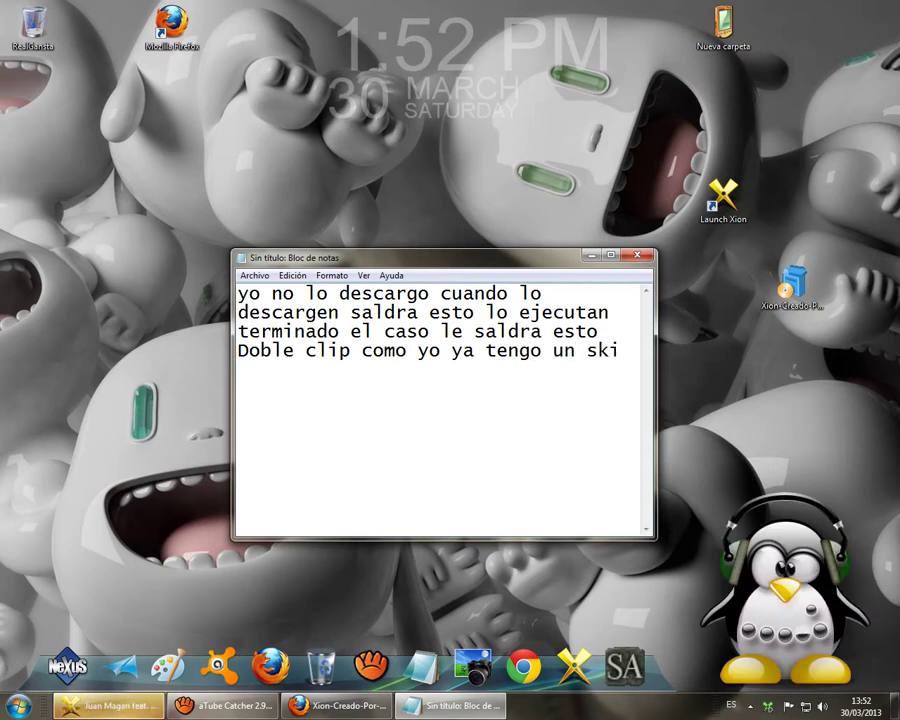
pyautogui.write('nks')
pyautogui.press('BackSpace')
pyautogui.press('BackSpace')
pyautogui.write('s')
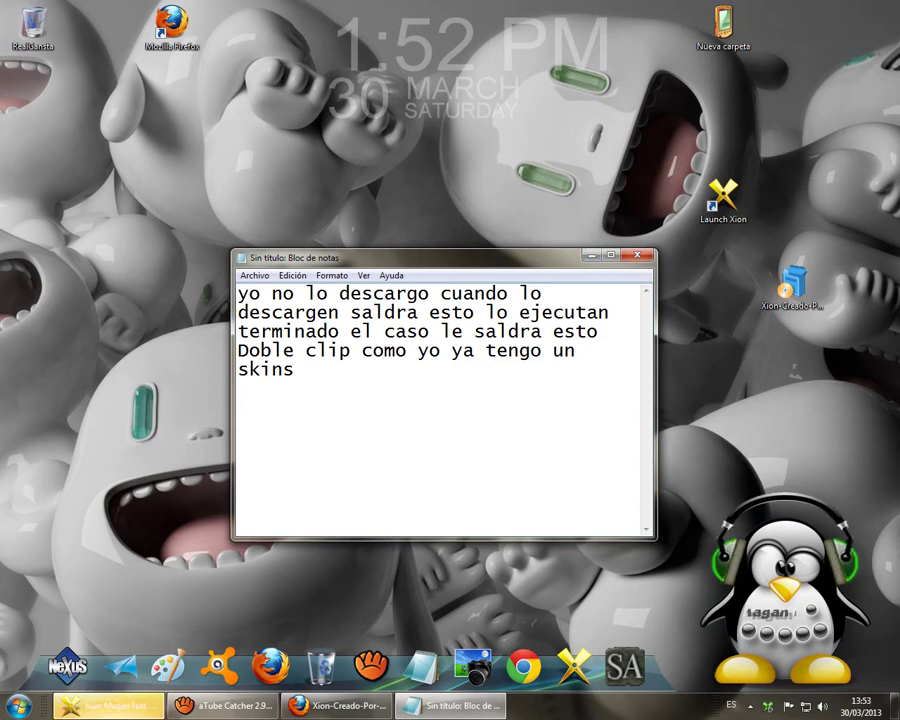
# Extend the note with "eso selos dejo igual en la descripcion"
pyautogui.write('eso selo')
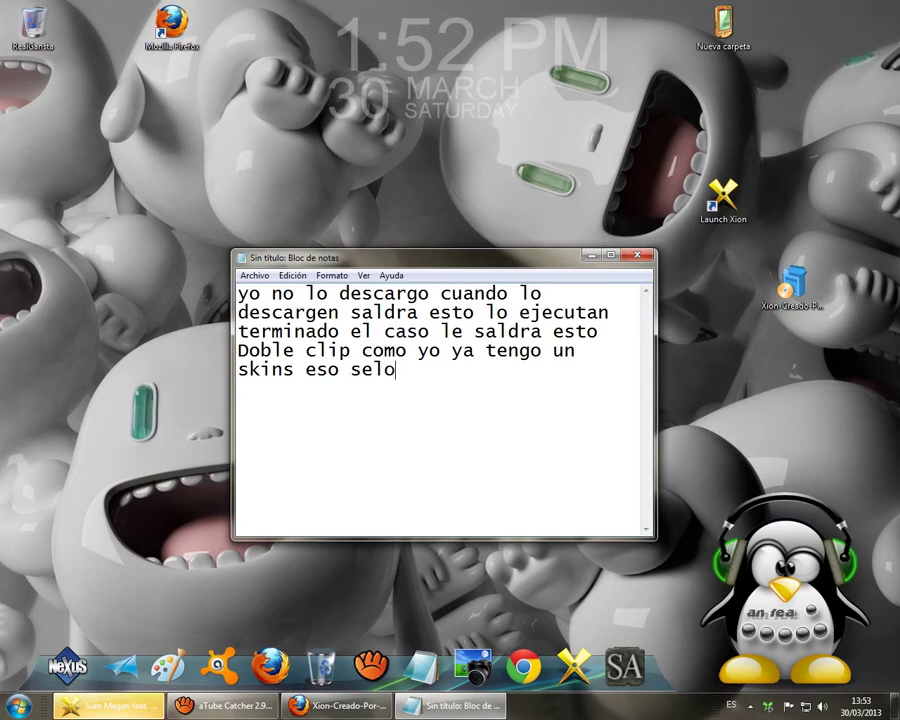
pyautogui.write('s dejo igual ')
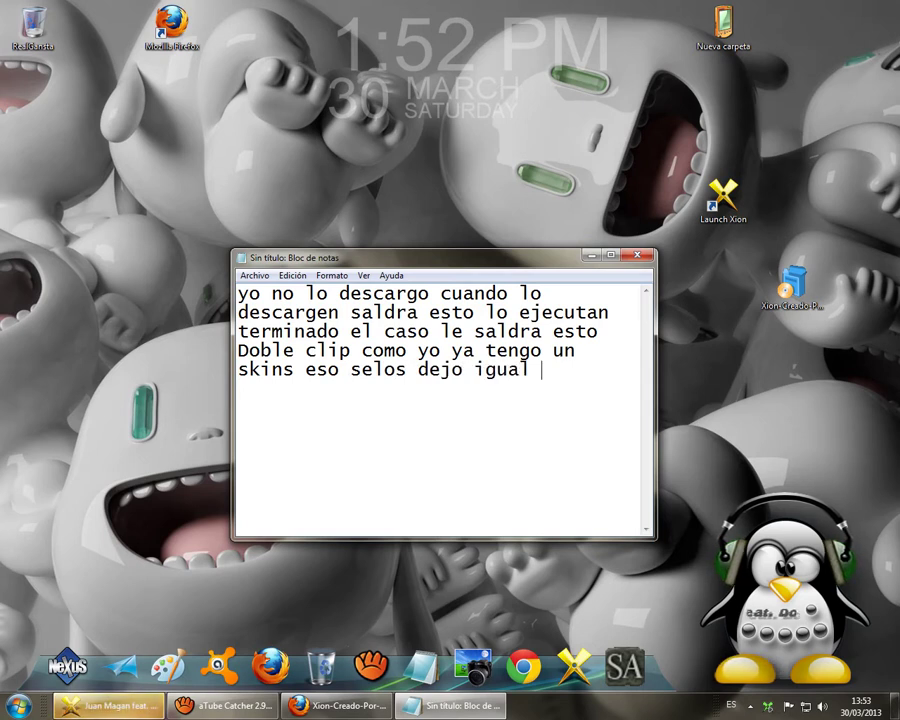
pyautogui.write('en la d')
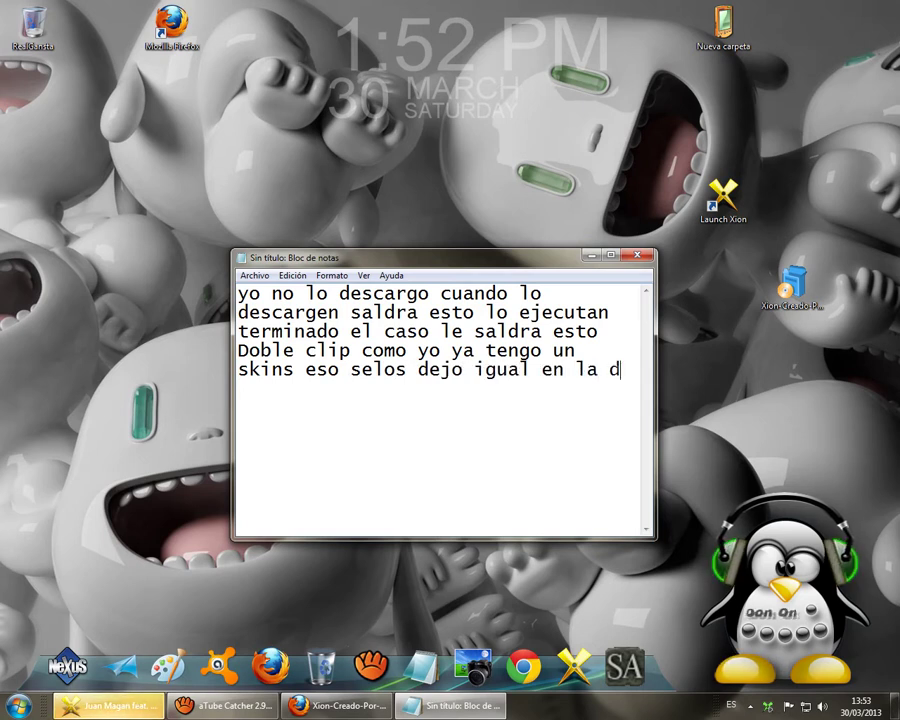
pyautogui.write('escri')
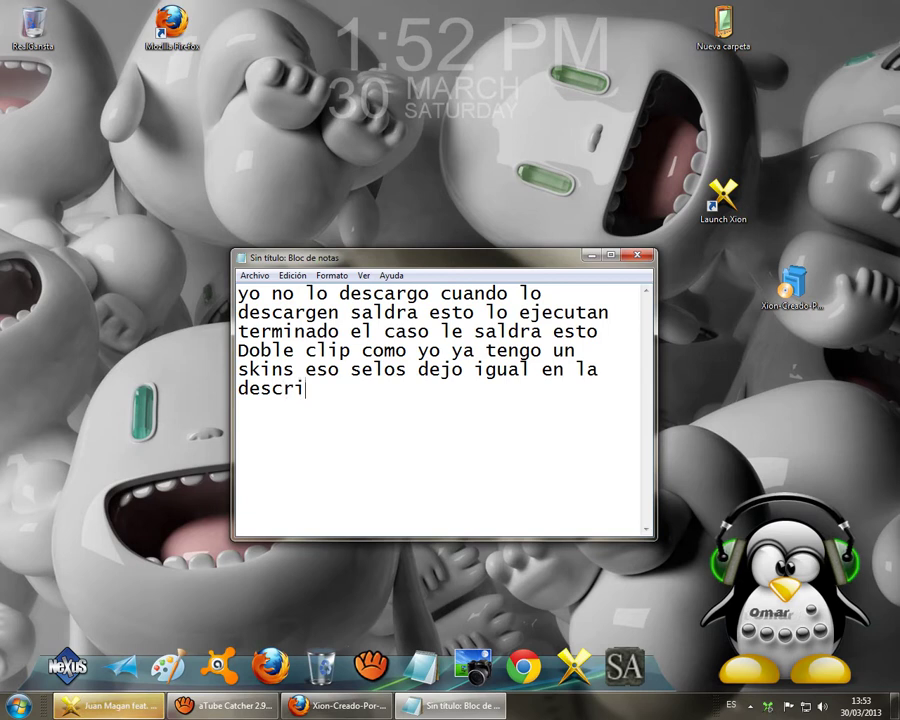
pyautogui.write('pcion')
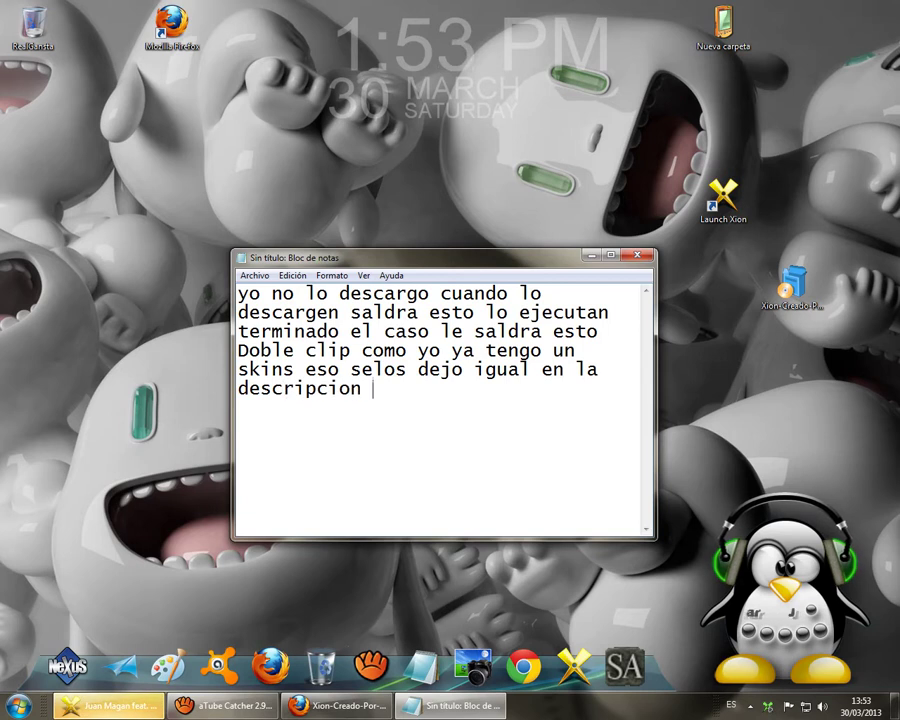
# Minimize the note, copy the Xiontux skin from Nueva carpeta to the middle of the desktop, and minimize the folder
pyautogui.click(591, 255)
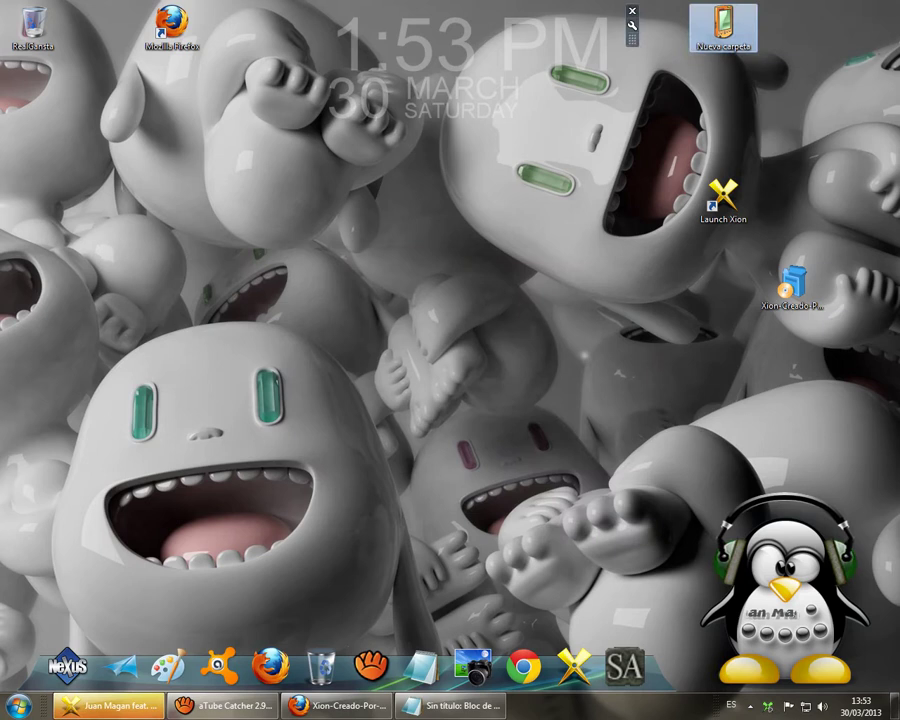
pyautogui.doubleClick(722, 28)
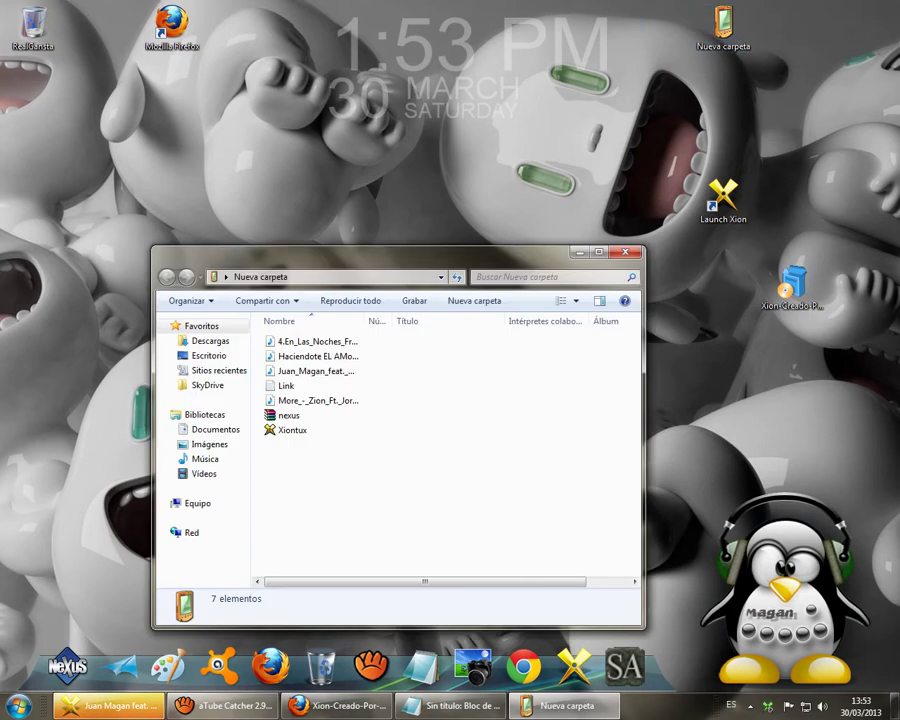
pyautogui.moveTo(292, 430); pyautogui.dragTo(273, 207)
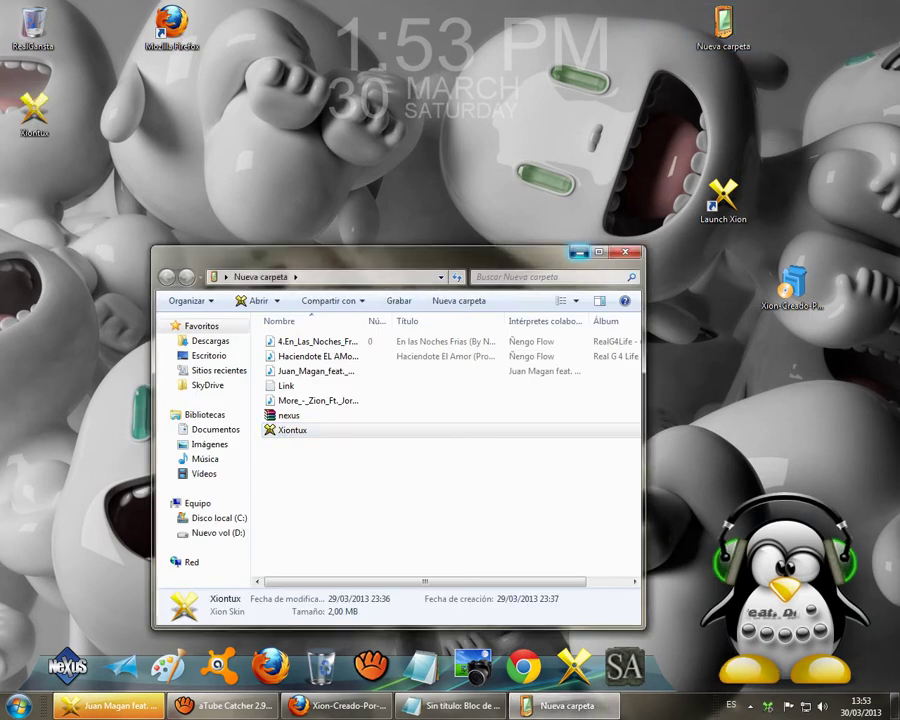
pyautogui.click(579, 253)
pyautogui.moveTo(240, 203); pyautogui.dragTo(447, 290)
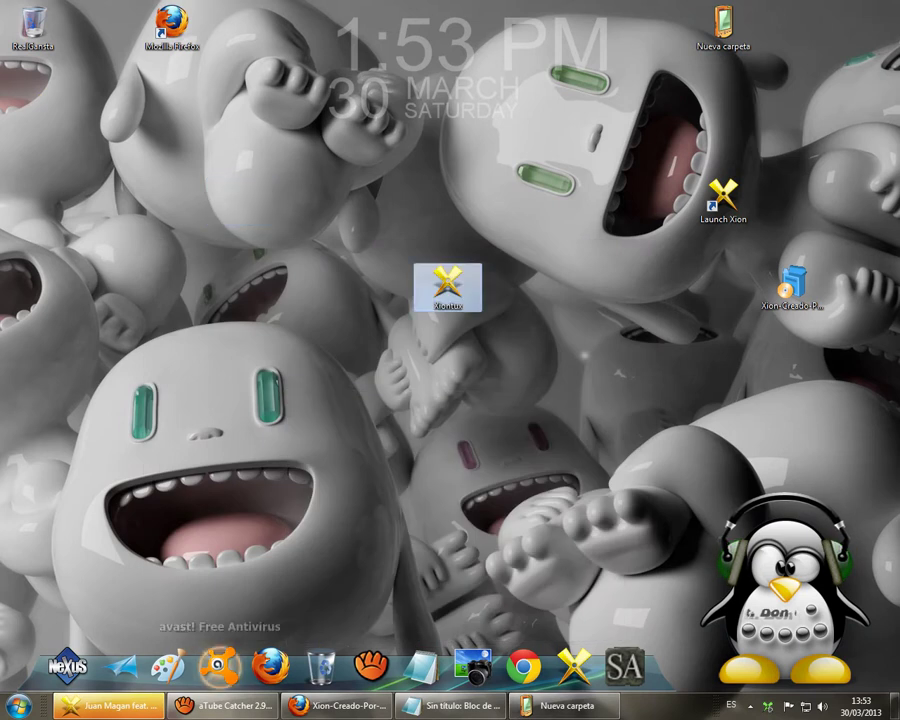
# Restore the note and replace all its text with "se preguntaran como lo istalo facil"
pyautogui.click(447, 706)
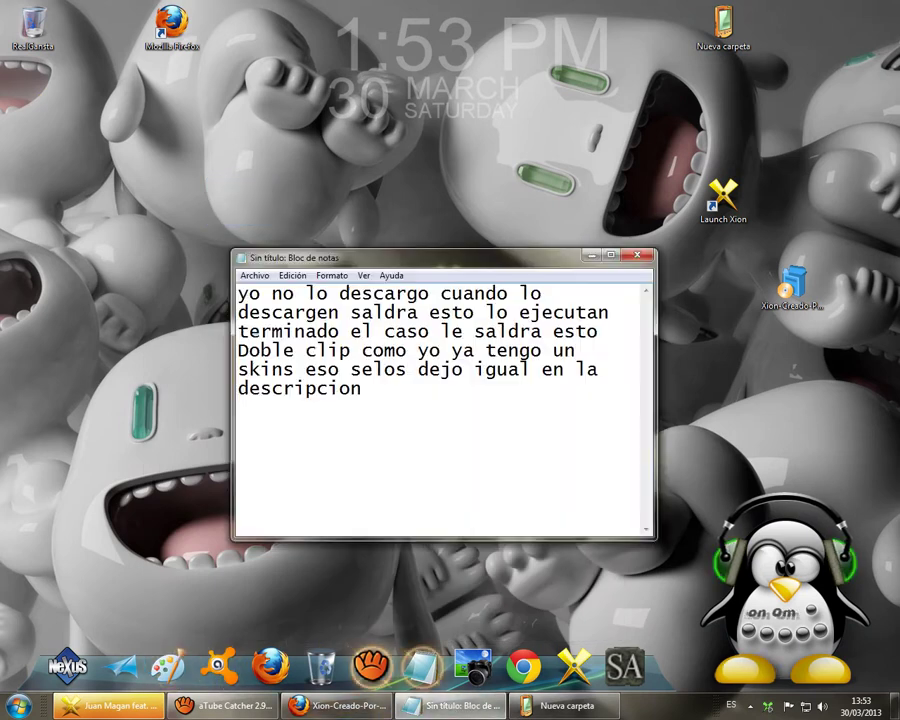
pyautogui.hotkey('ctrl', 'a')
pyautogui.press('BackSpace')
pyautogui.write('se pre')
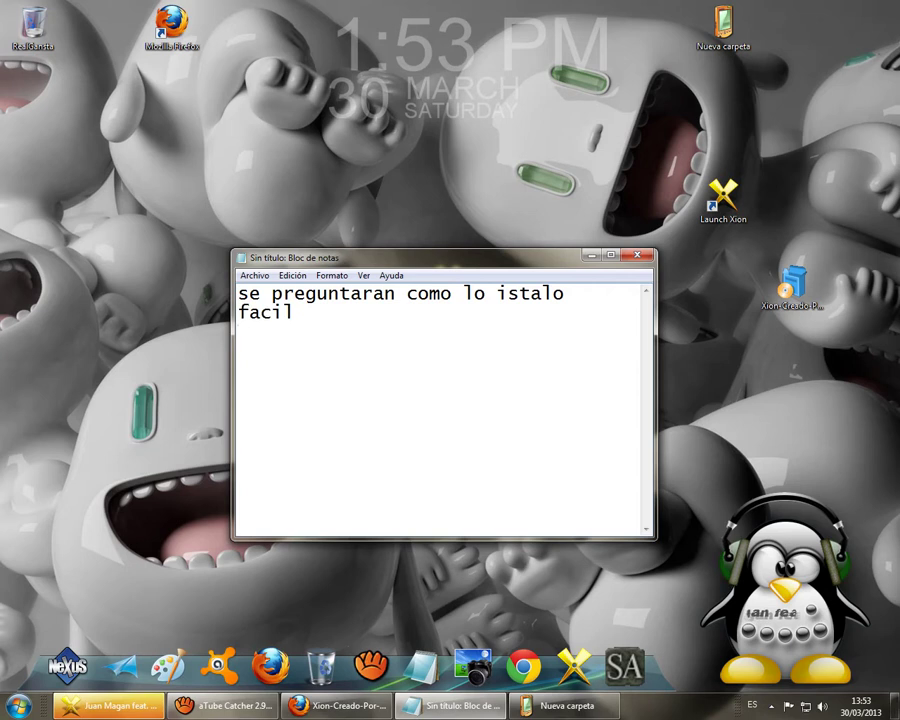
# Move the note window just below the Xiontux icon and add the line "doble clips y listo", leaving a blank line above it
pyautogui.moveTo(440, 258); pyautogui.dragTo(397, 328)
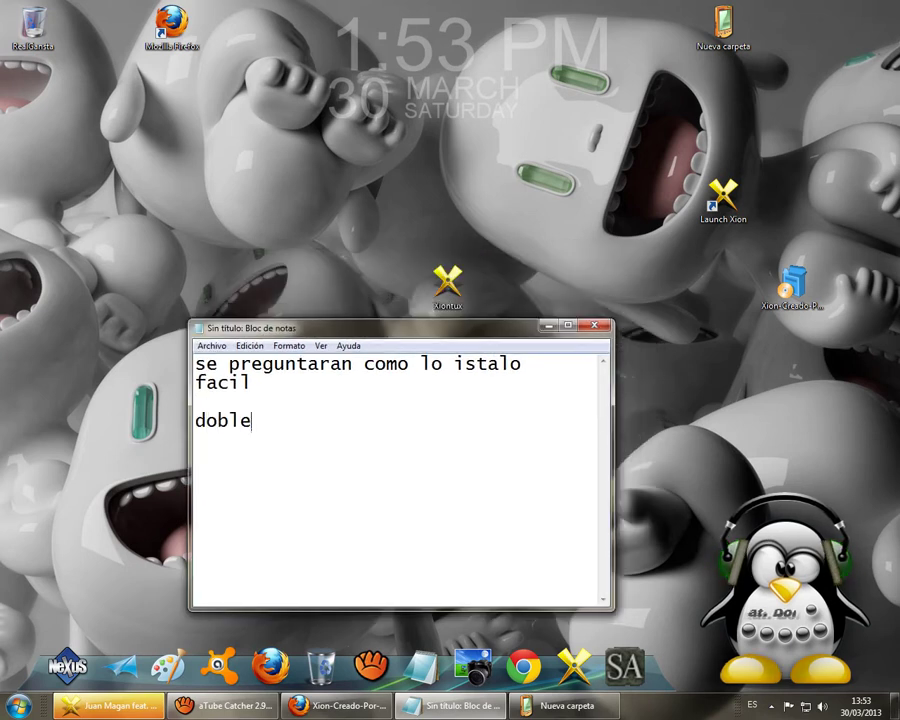
pyautogui.write('clips')
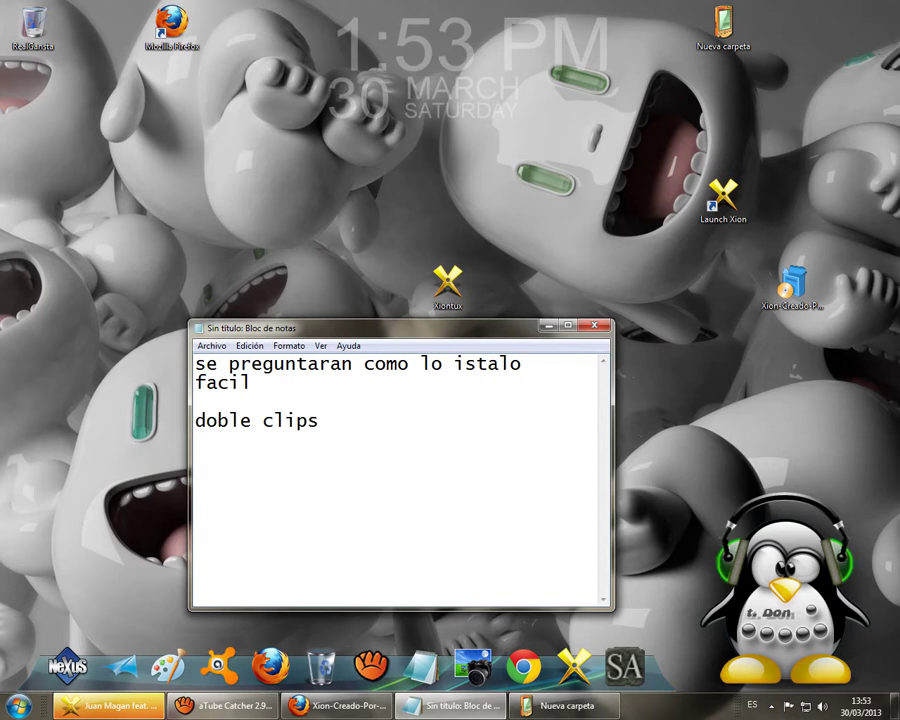
pyautogui.write(' y list')
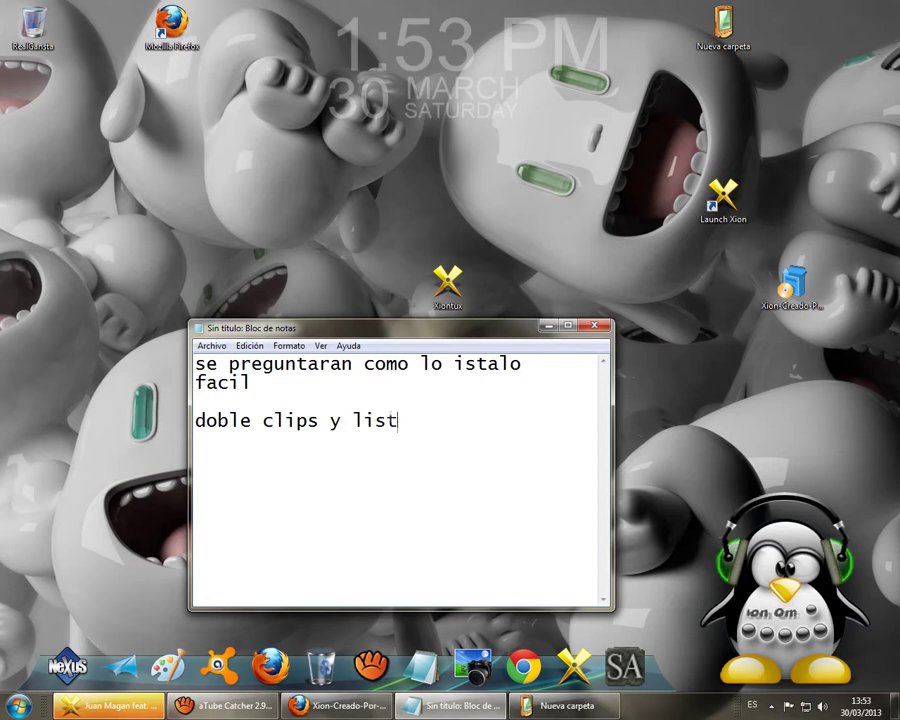
pyautogui.write('o ')
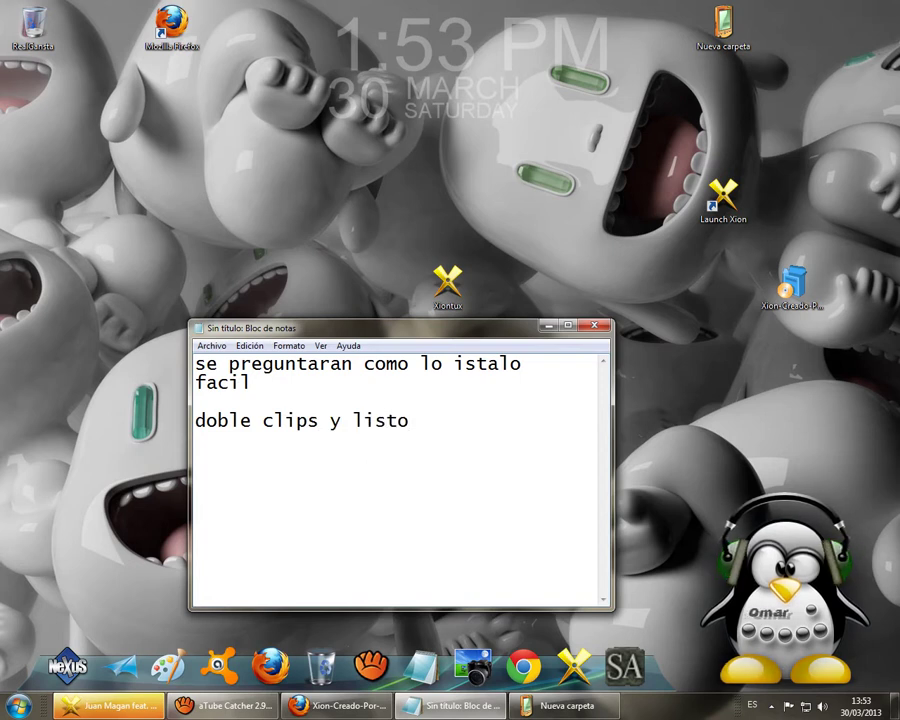
pyautogui.write('como clip')
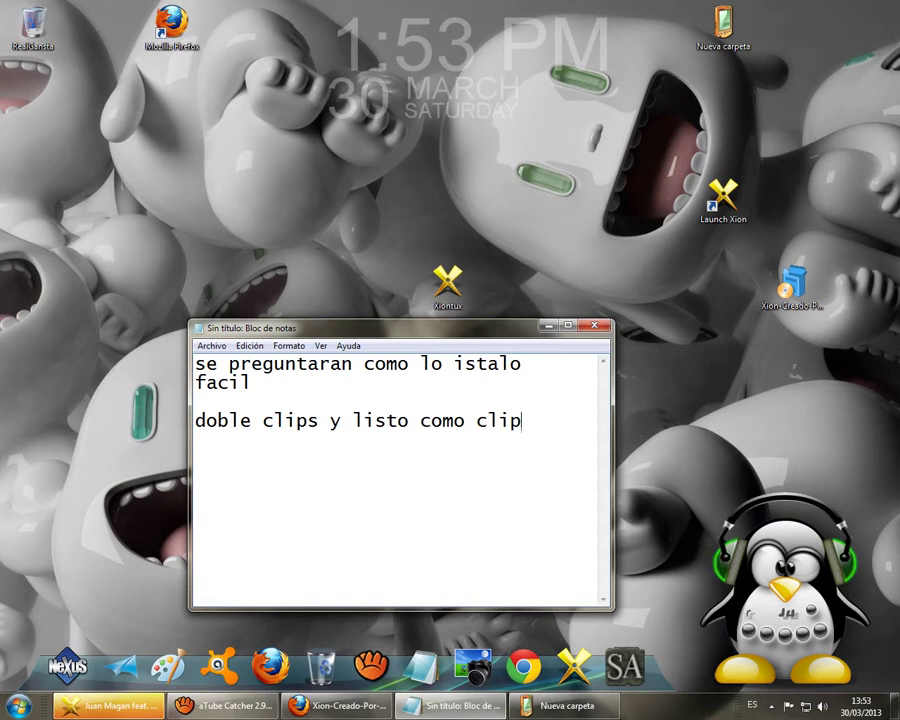
pyautogui.write('-ya')
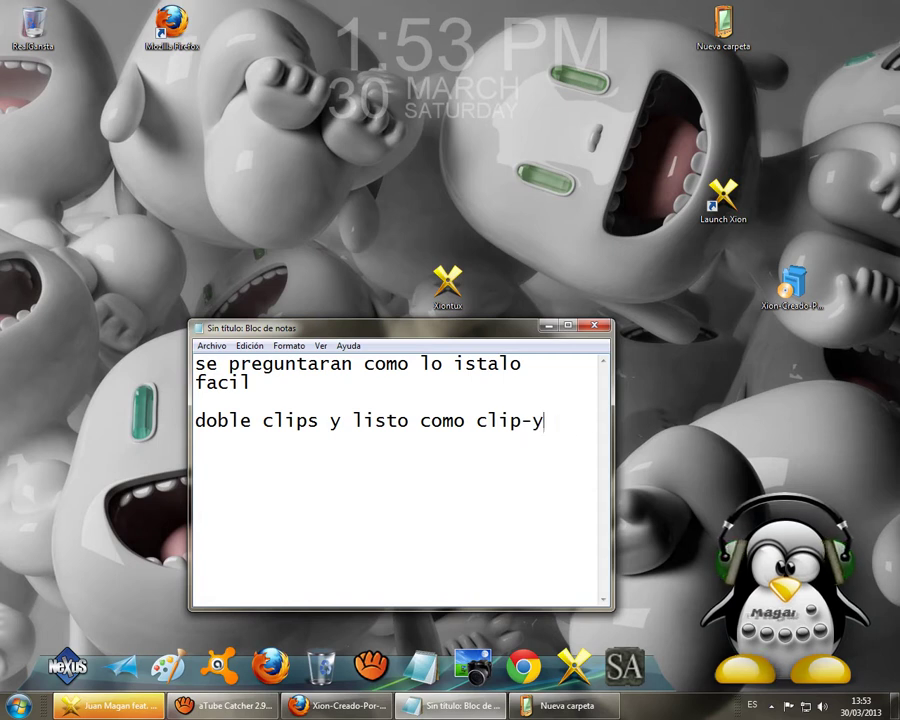
pyautogui.press('BackSpace')
pyautogui.press('BackSpace')
pyautogui.press('BackSpace')
pyautogui.press('BackSpace')
pyautogui.press('BackSpace')
pyautogui.press('BackSpace')
pyautogui.press('BackSpace')
pyautogui.press('BackSpace')
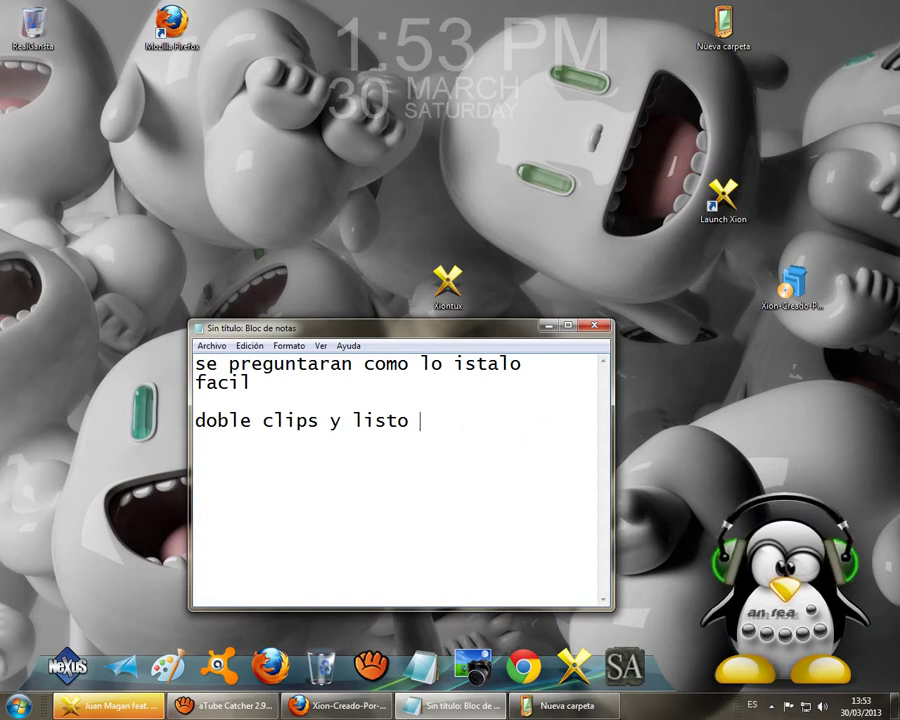
# Continue the note after "listo" with "=D espero que les aya gustado"
pyautogui.write('=D e')
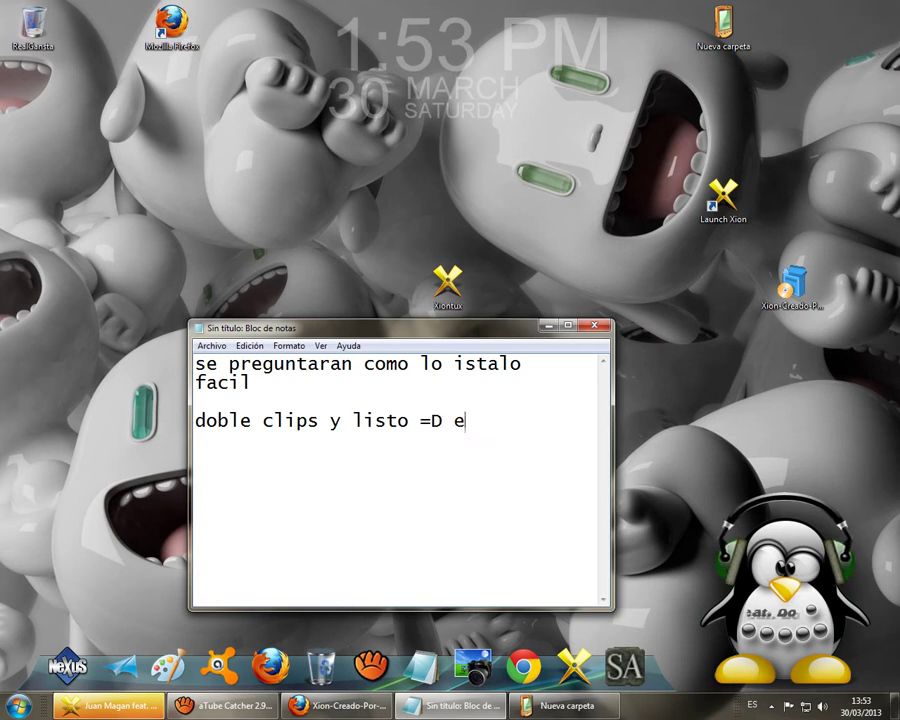
pyautogui.write('spero que les')
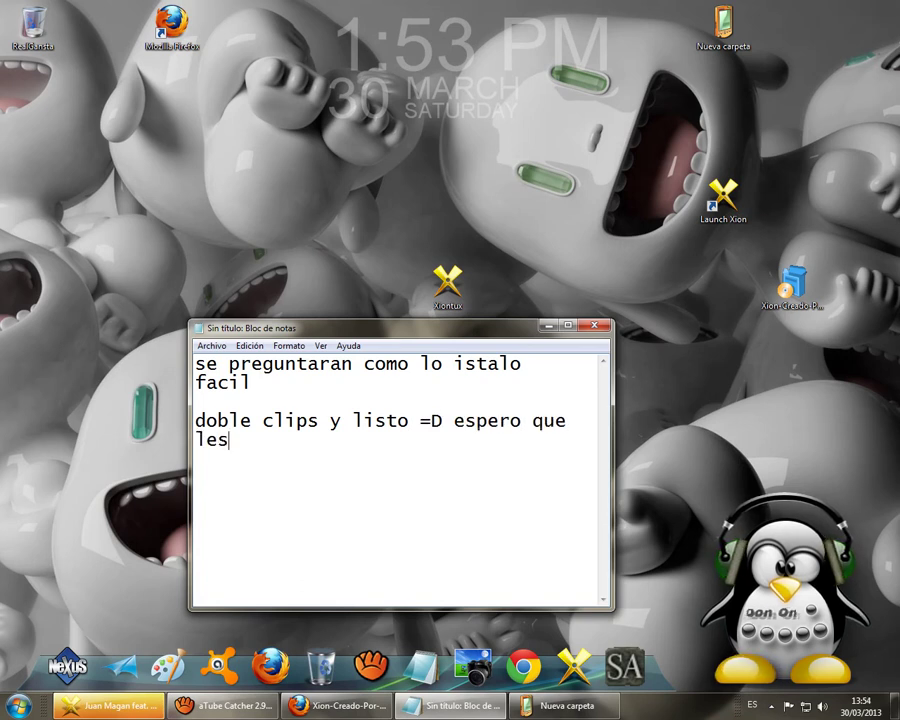
pyautogui.write(' aya g')
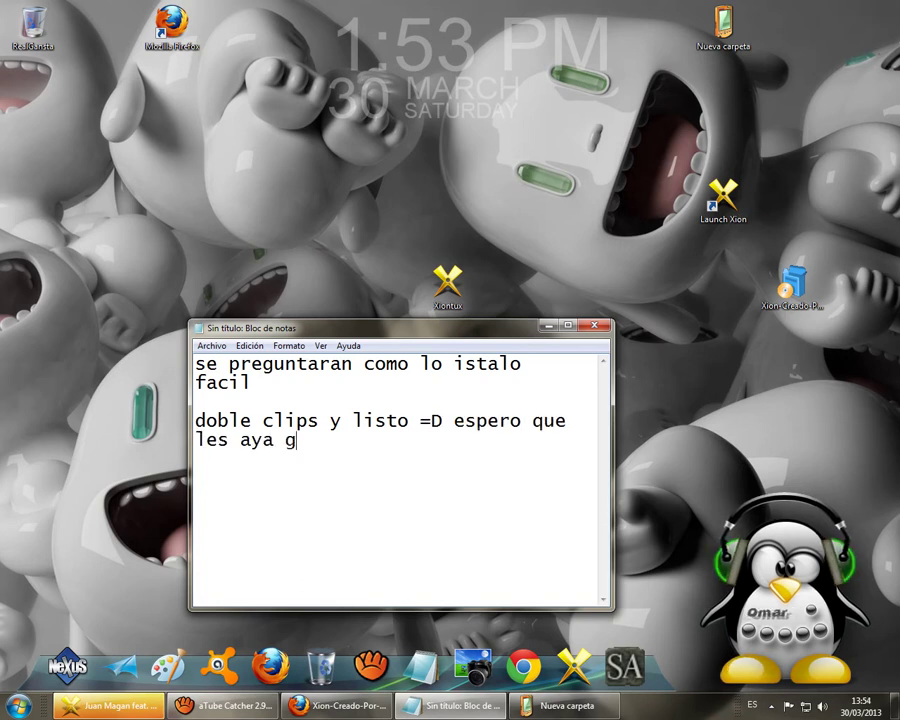
pyautogui.write('ustado')
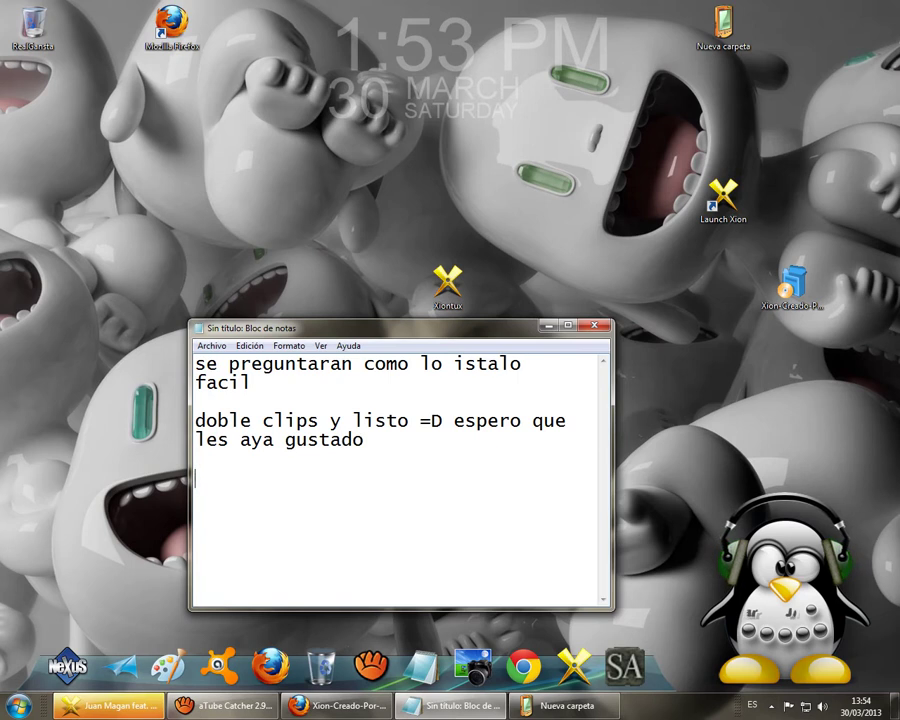
# Add the closing line "suscribete si te sirvio de algo" to the note, leaving a blank line above it
pyautogui.write('sus')
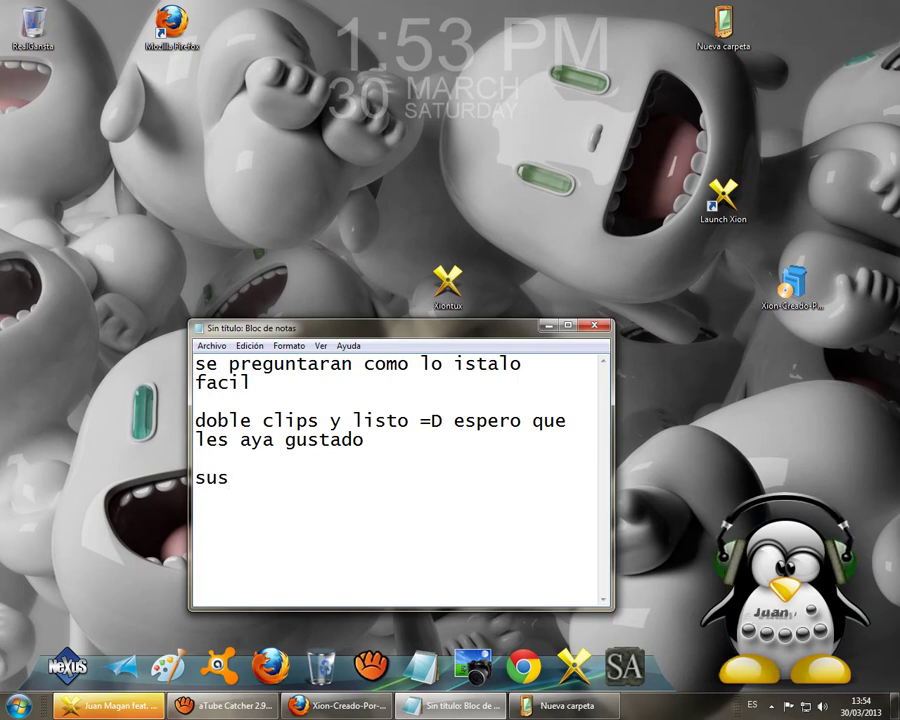
pyautogui.write('crive')
pyautogui.press('BackSpace')
pyautogui.press('BackSpace')
pyautogui.write('be')
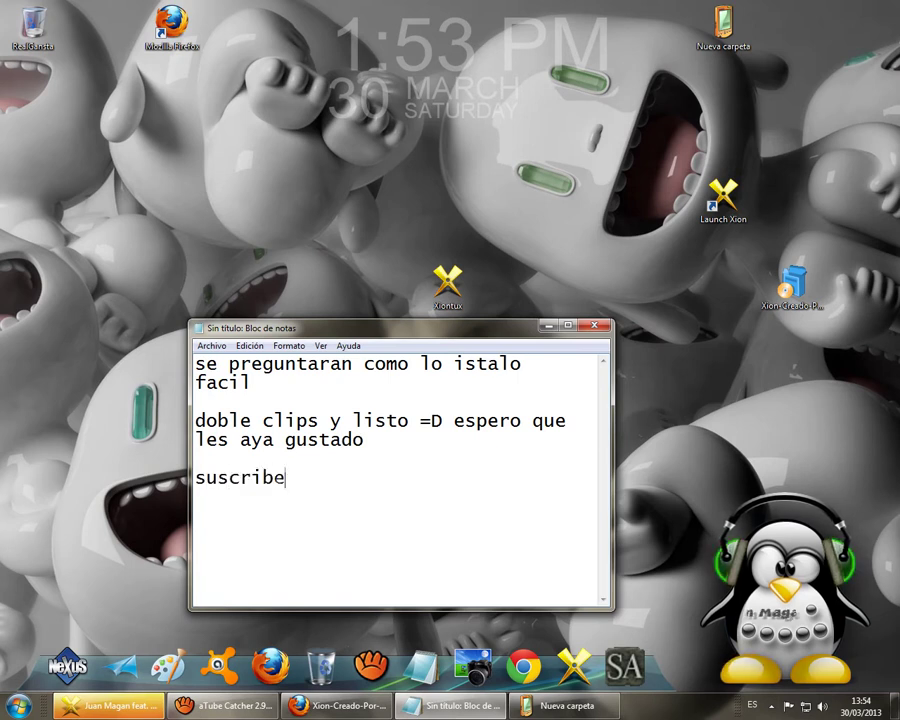
pyautogui.write('te si te ')
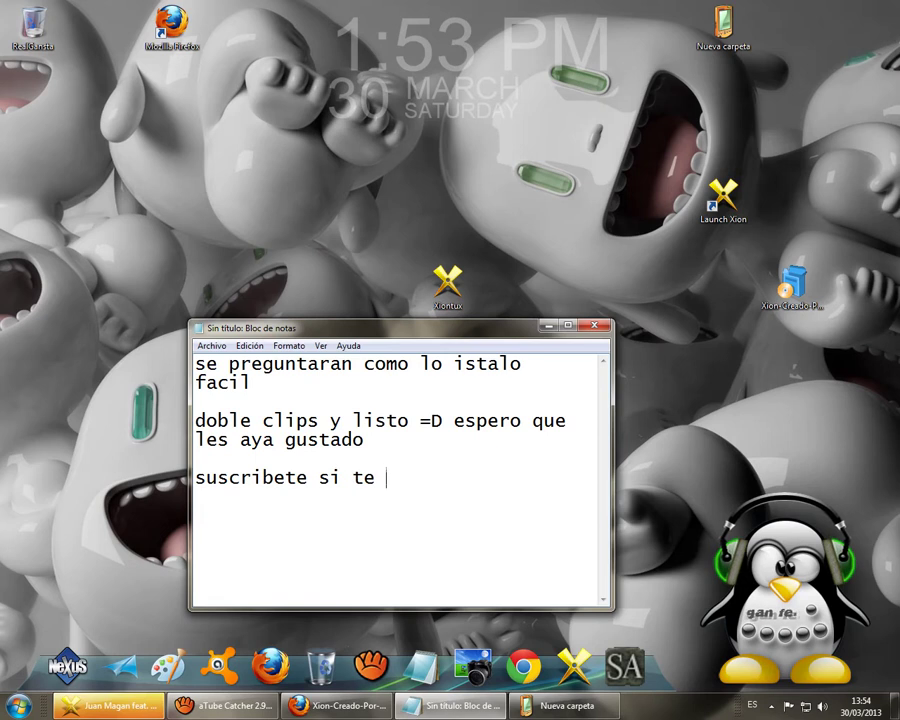
pyautogui.write('sirvio de a')
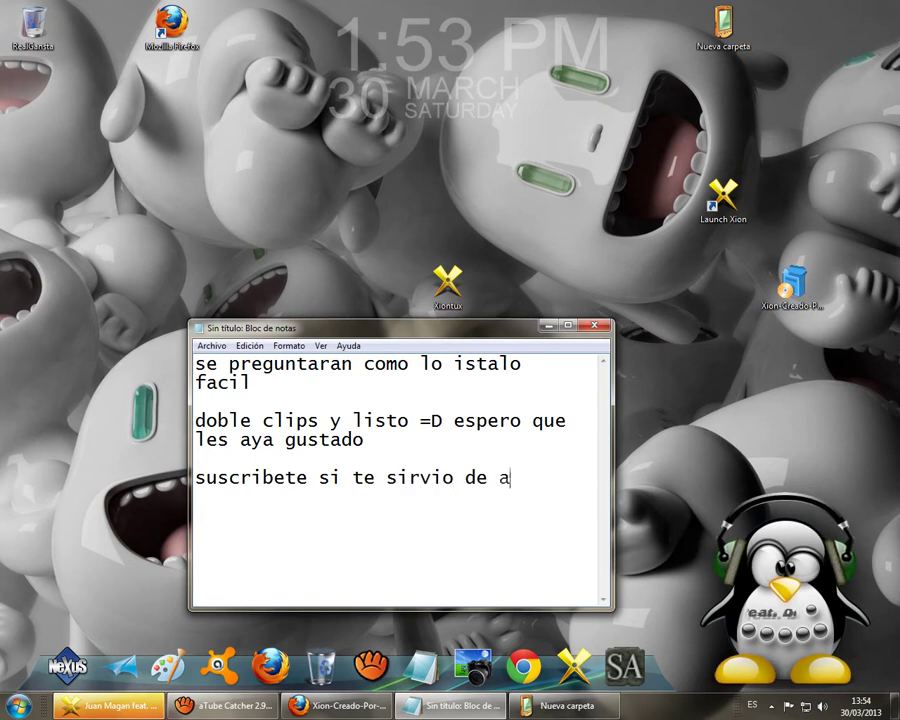
pyautogui.write('lgo')
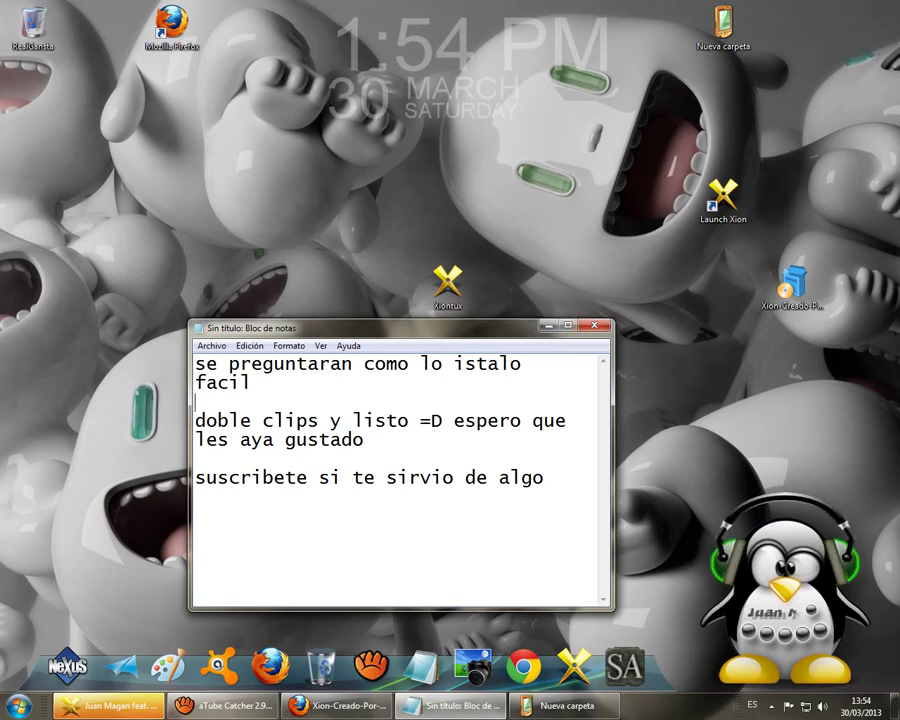
# Clear all the text from the note and minimize its window
pyautogui.hotkey('ctrl', 'e')
pyautogui.press('BackSpace')
pyautogui.click(549, 326)
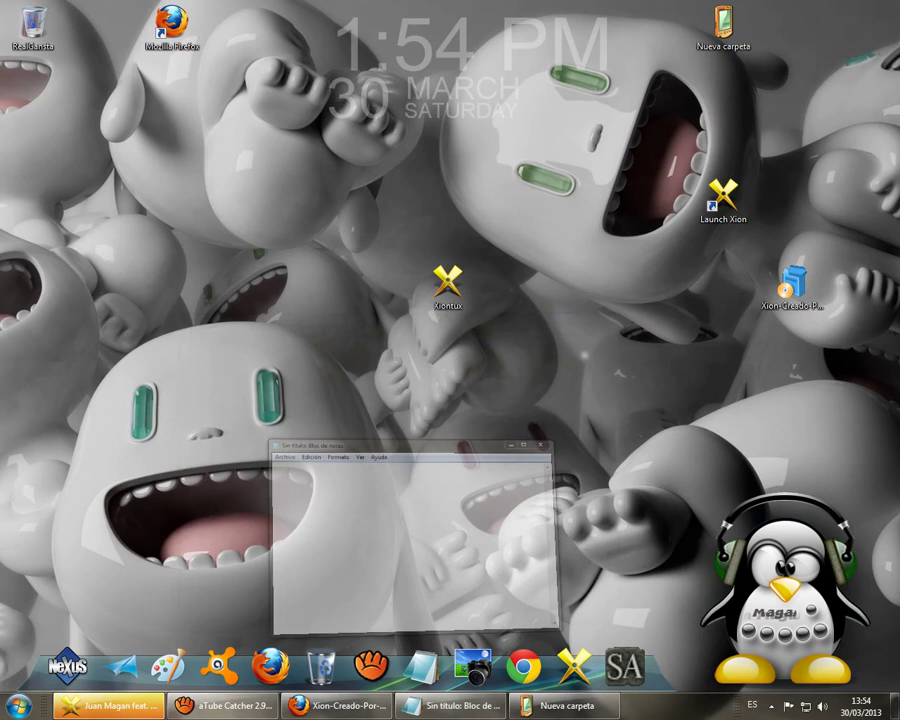
# Switch to the aTube Catcher screen recorder window
pyautogui.click(771, 706)
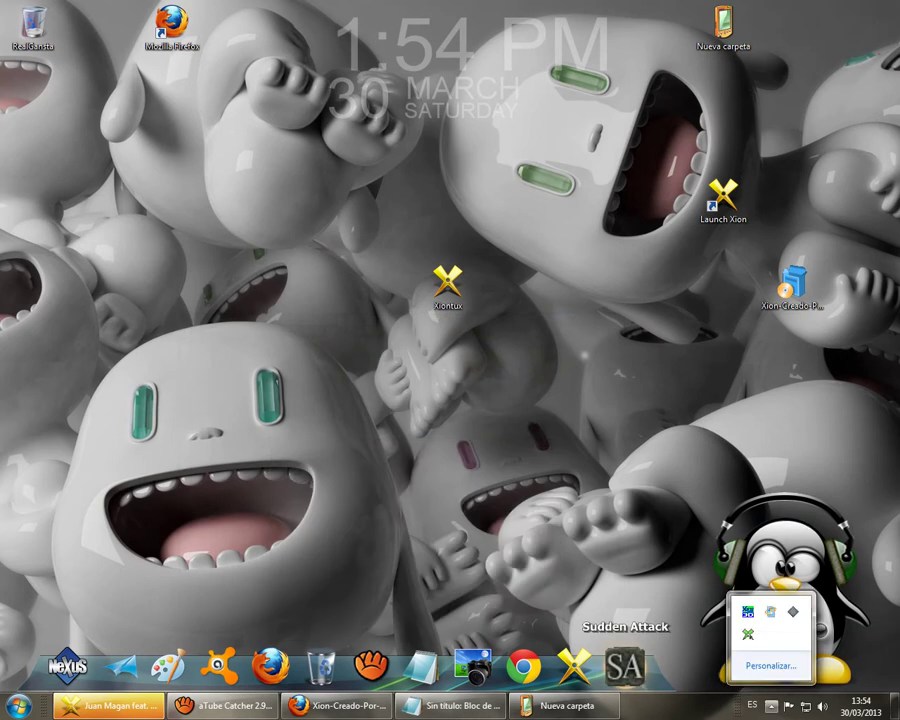
pyautogui.click(223, 706)
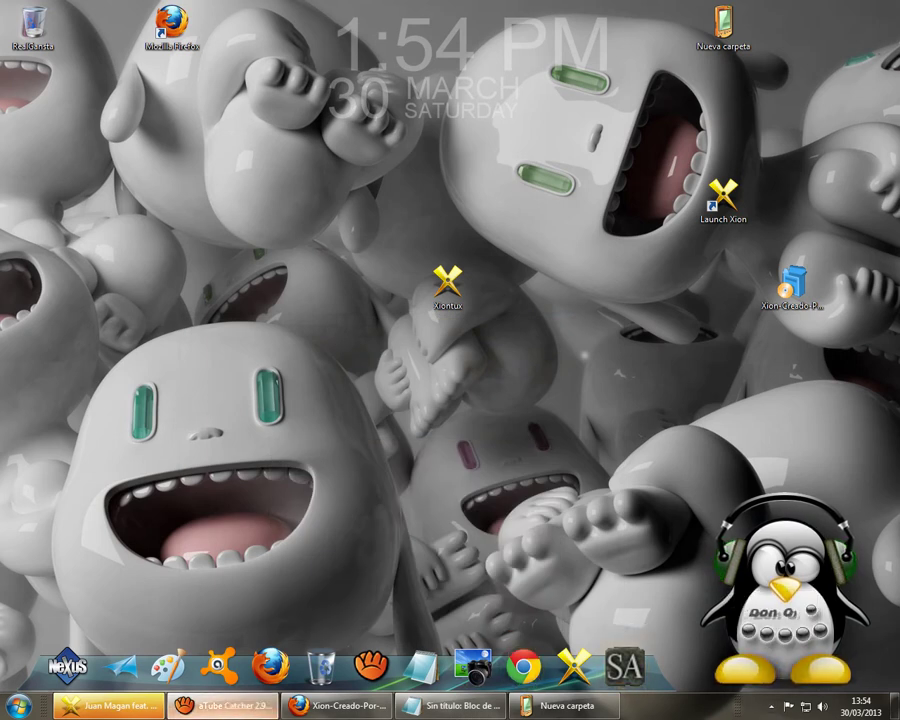
pyautogui.click(223, 706)
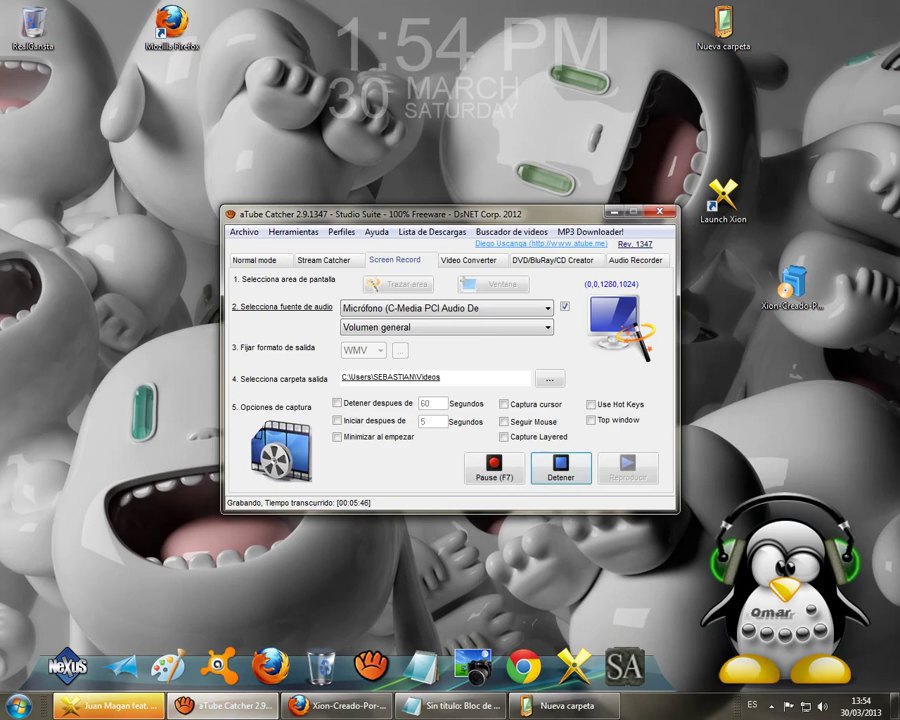